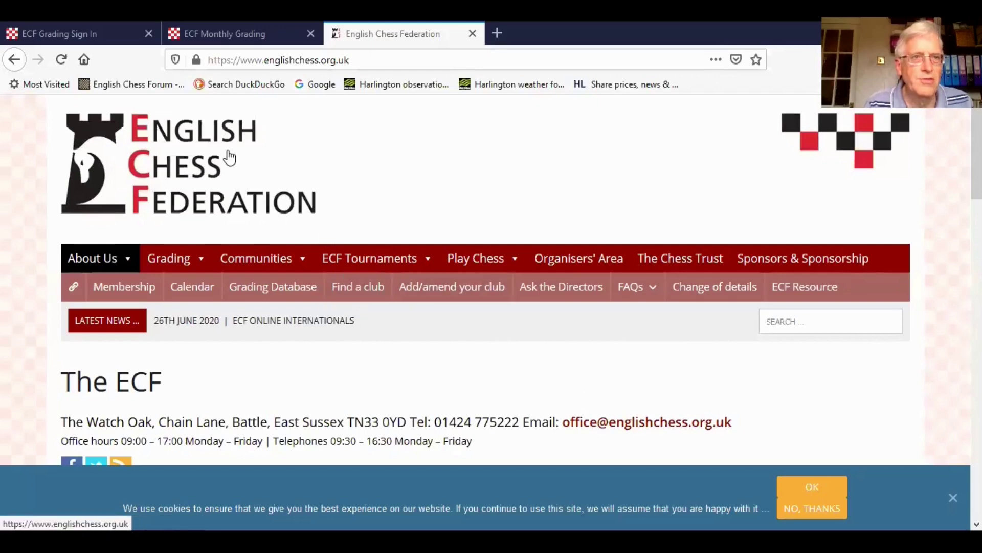
# - Sign in to the ECF grading site with the grader code and account password, and dismiss the password update prompt
pyautogui.click(83, 41)
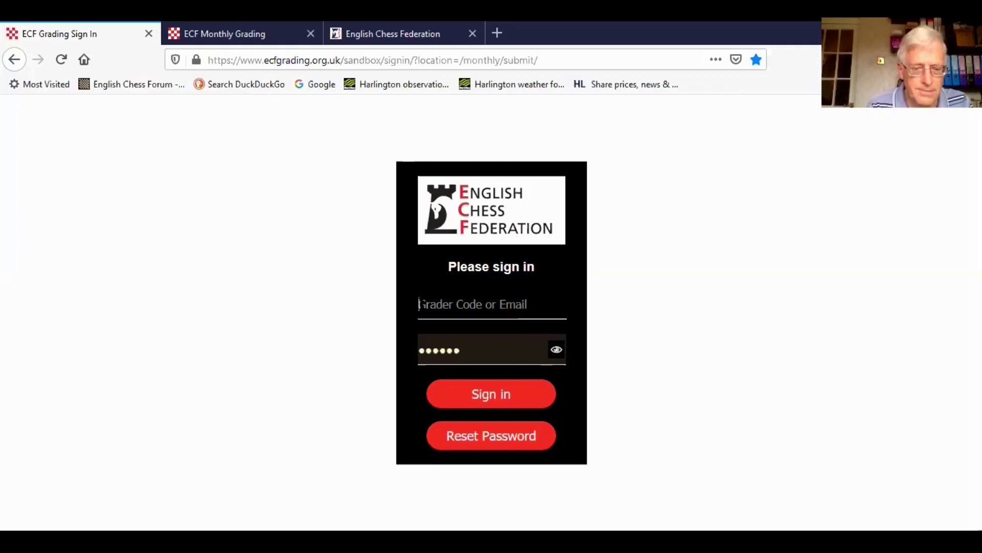
pyautogui.write('BJV')
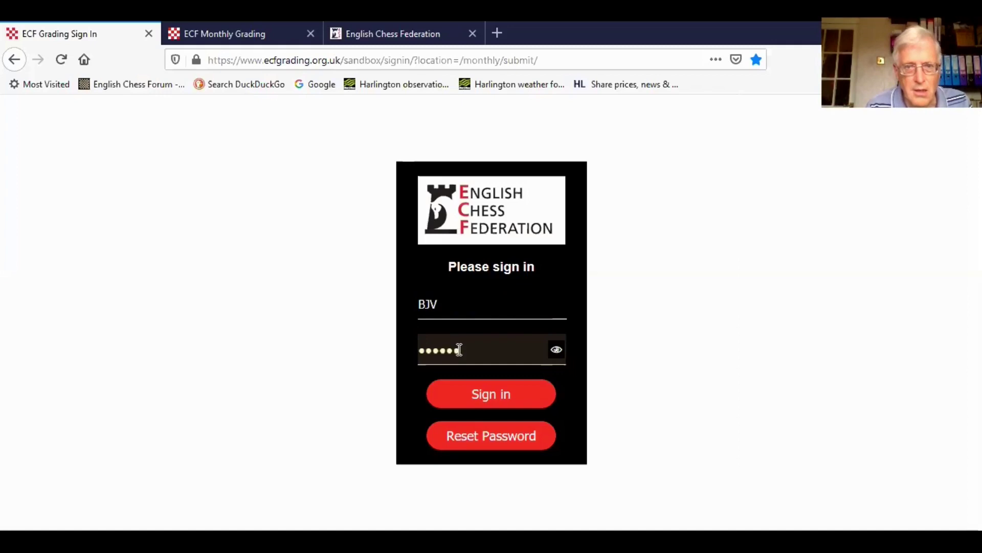
pyautogui.moveTo(462, 349); pyautogui.dragTo(394, 350)
pyautogui.write('••')
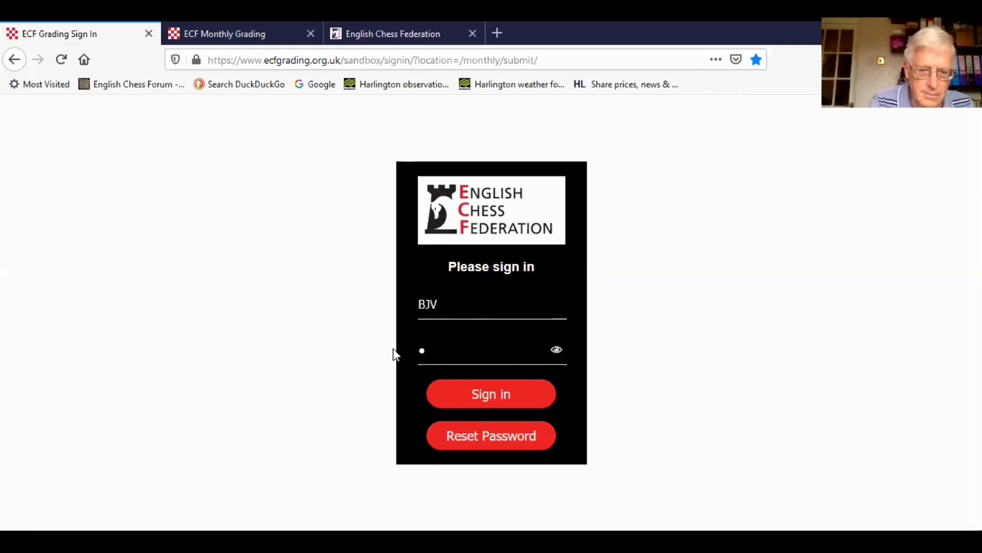
pyautogui.write('•')
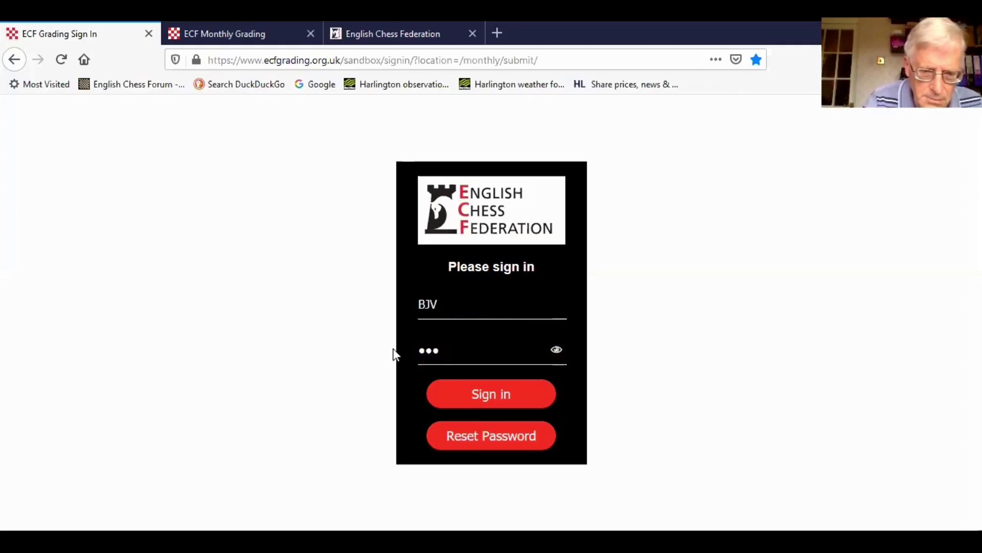
pyautogui.write('•••')
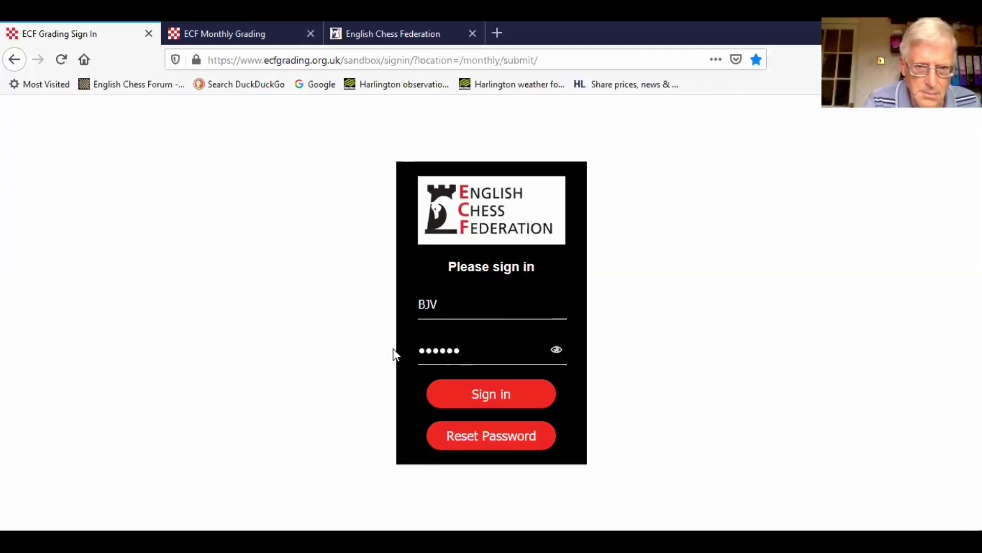
pyautogui.click(467, 410)
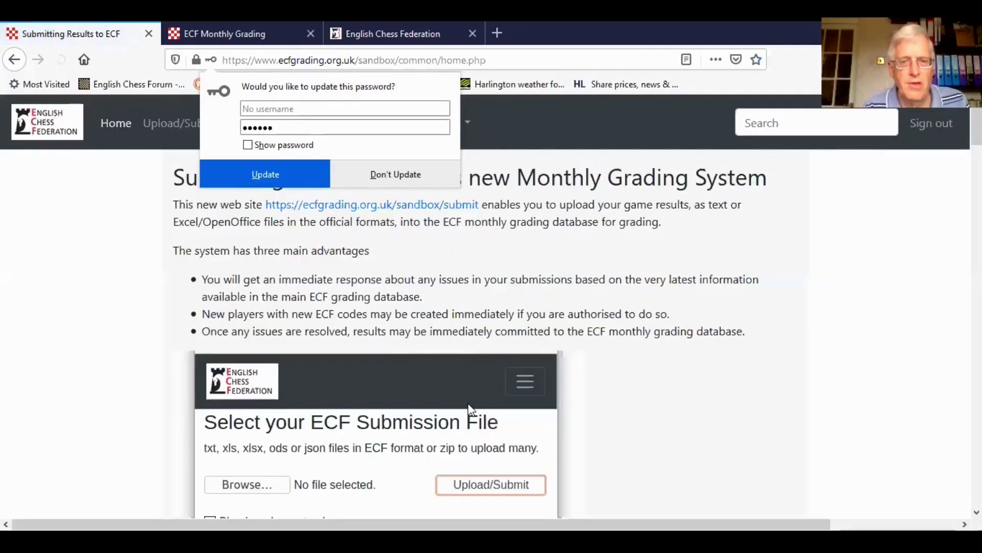
pyautogui.click(710, 359)
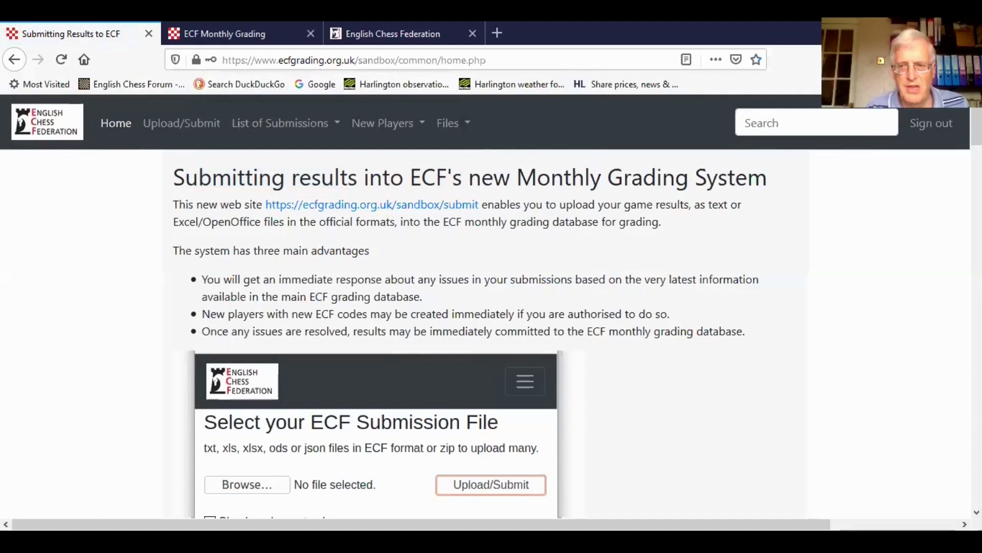
# - Read through the home page's guide on submitting results, including the sample report and issues section, and return to its start
pyautogui.click(976, 512)
pyautogui.click(976, 512)
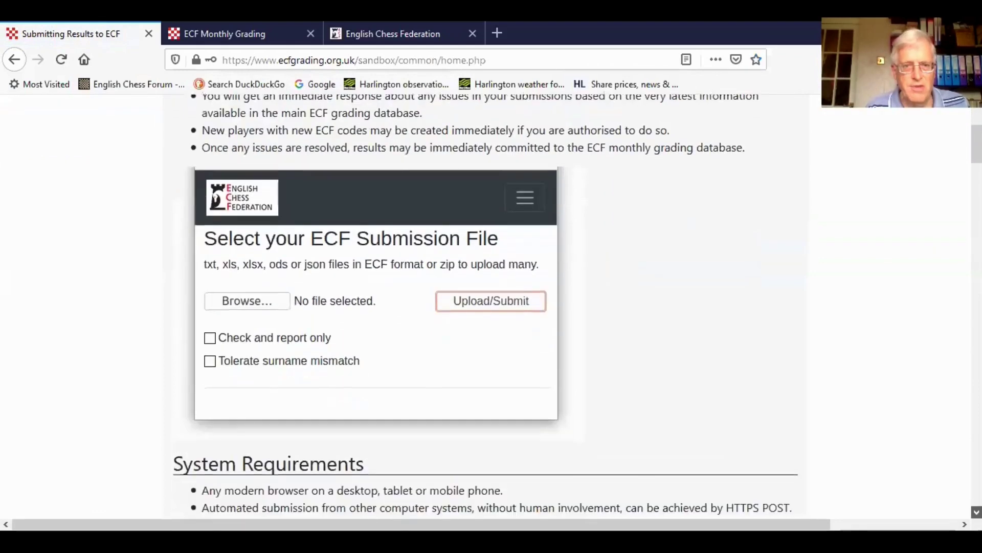
pyautogui.click(976, 512)
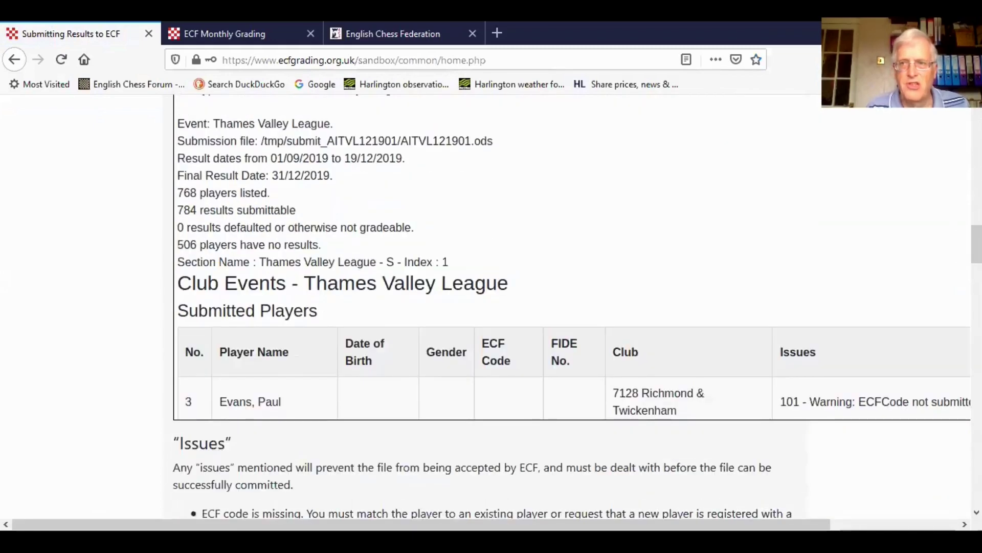
pyautogui.press('Home')
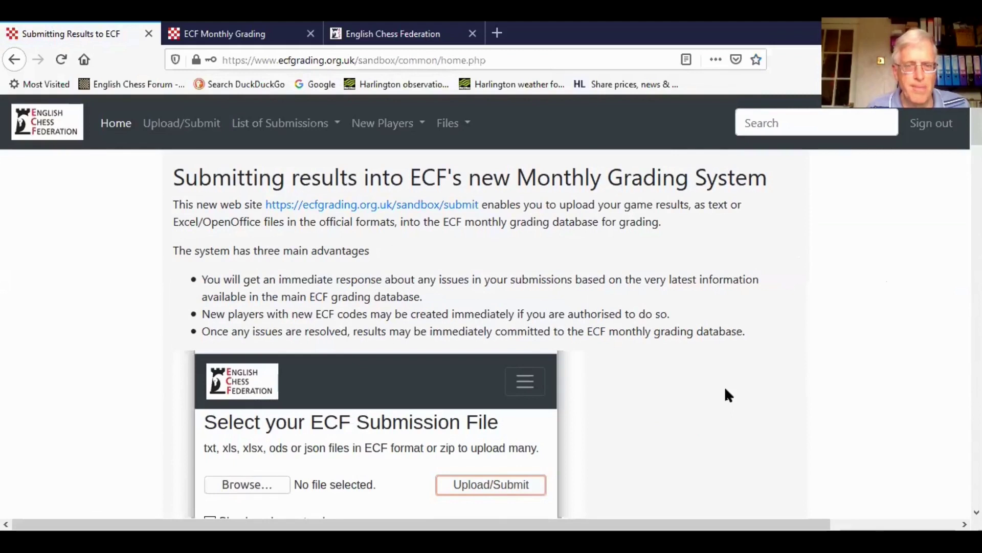
# - Open the players file and search it for carlsen
pyautogui.click(443, 125)
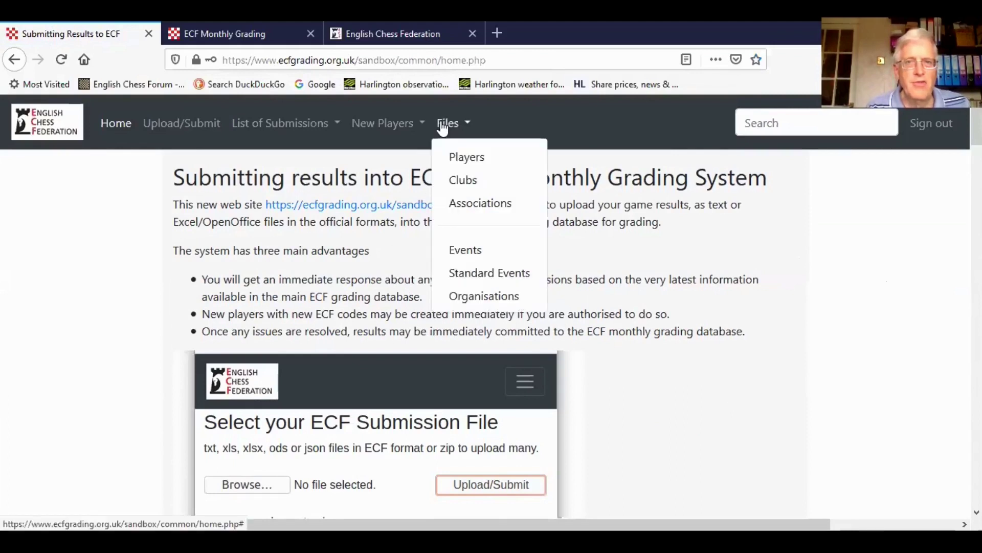
pyautogui.click(459, 155)
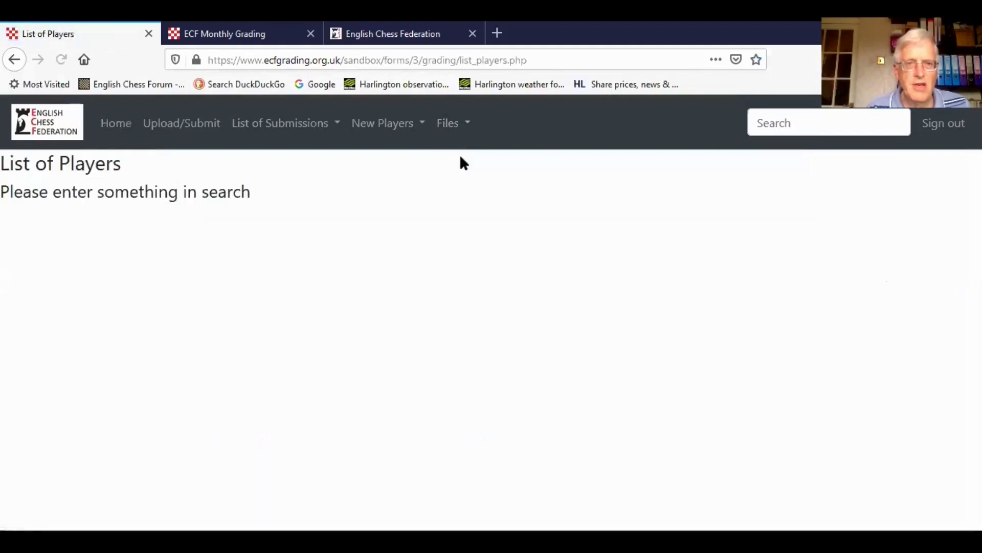
pyautogui.click(758, 123)
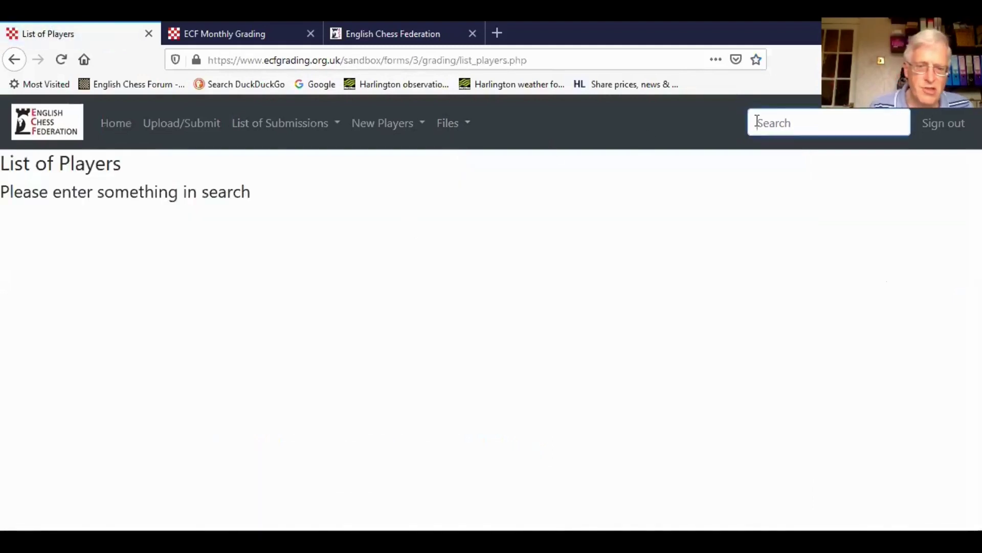
pyautogui.write('car')
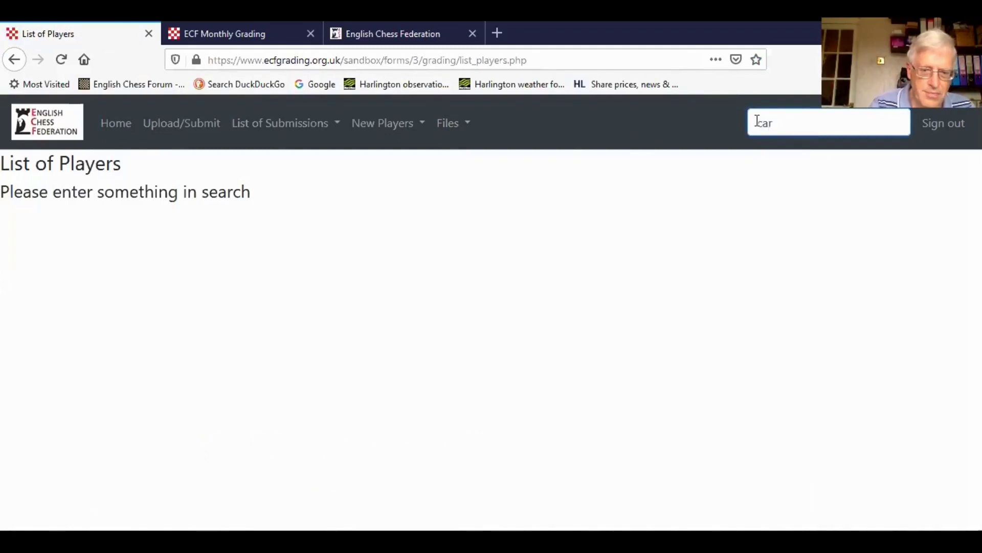
pyautogui.write('lsen')
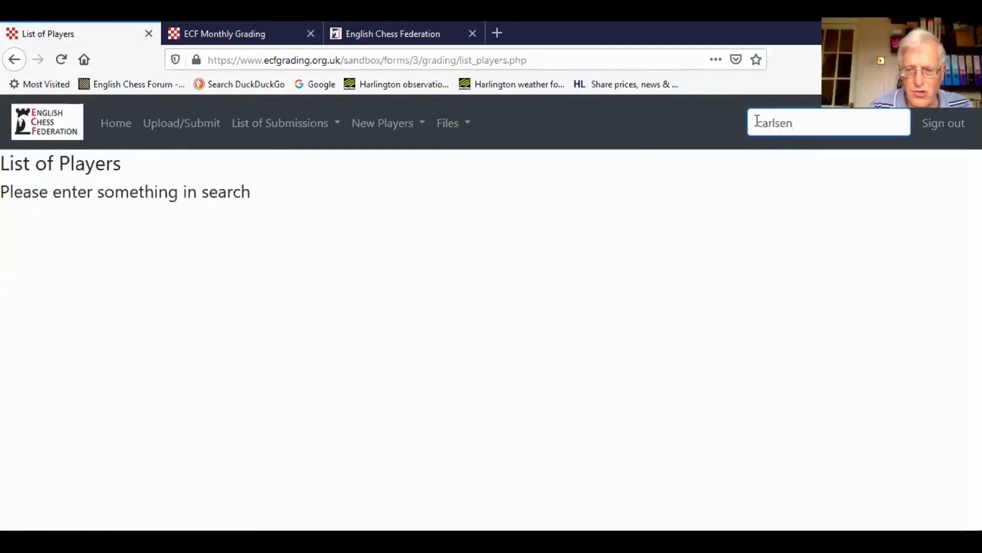
pyautogui.press('Return')
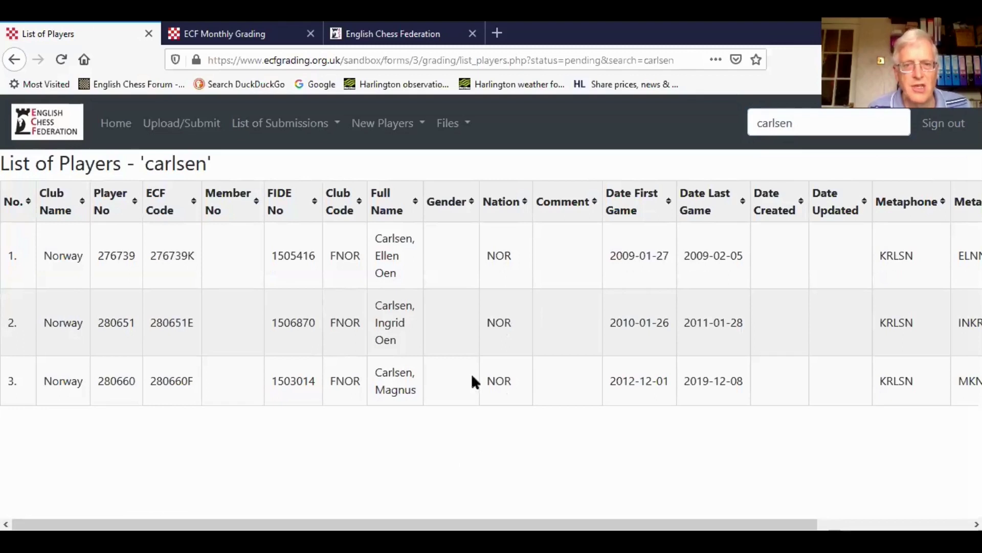
# - View the list of clubs and the list of standard events
pyautogui.click(453, 132)
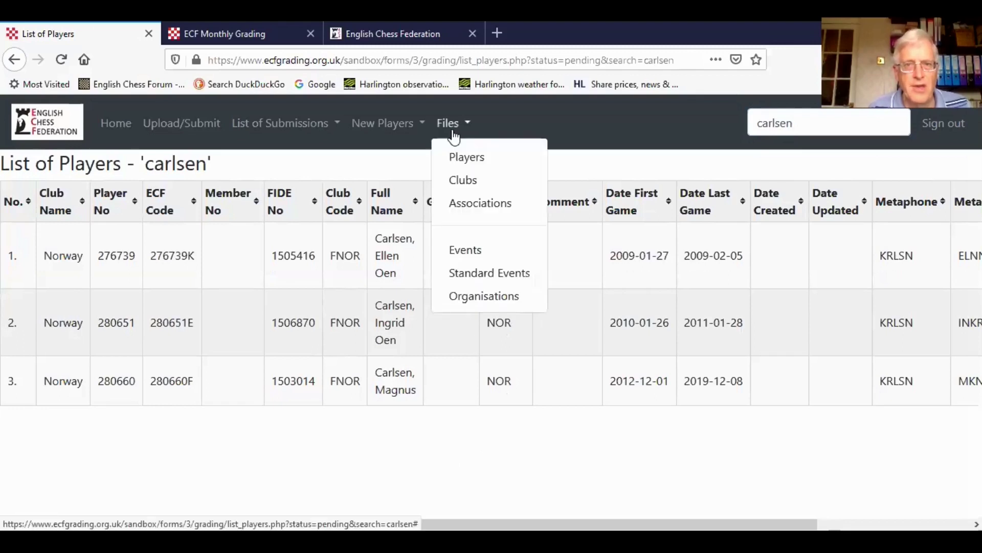
pyautogui.click(464, 185)
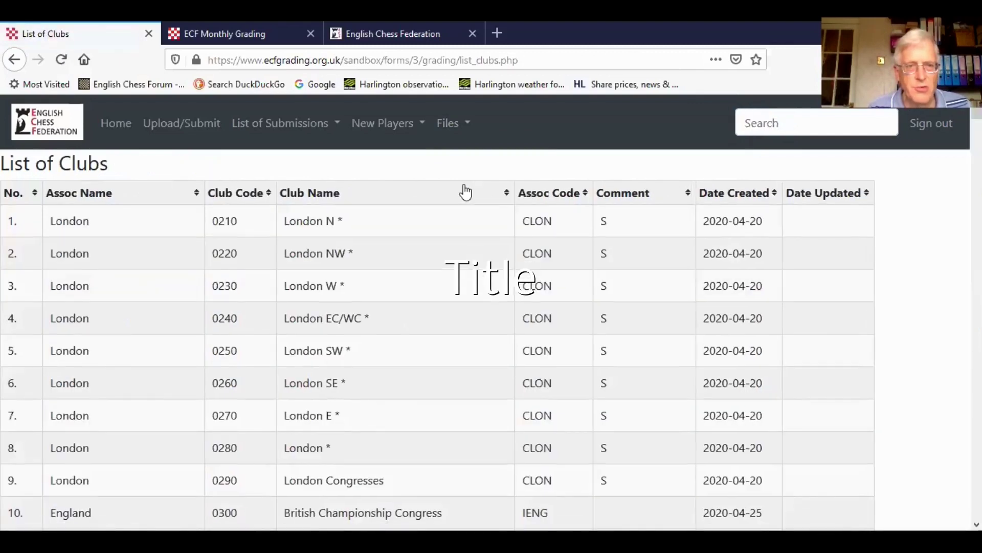
pyautogui.click(454, 128)
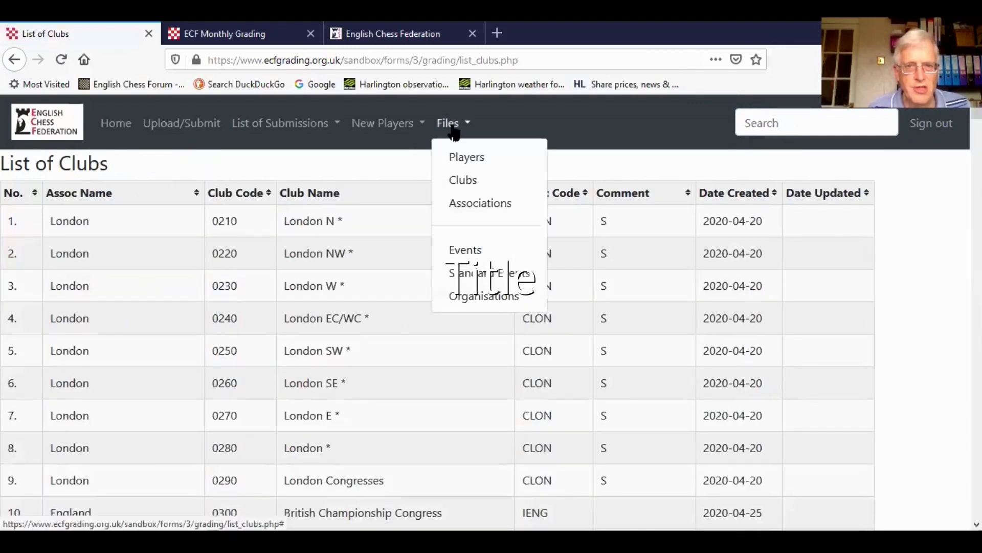
pyautogui.click(477, 275)
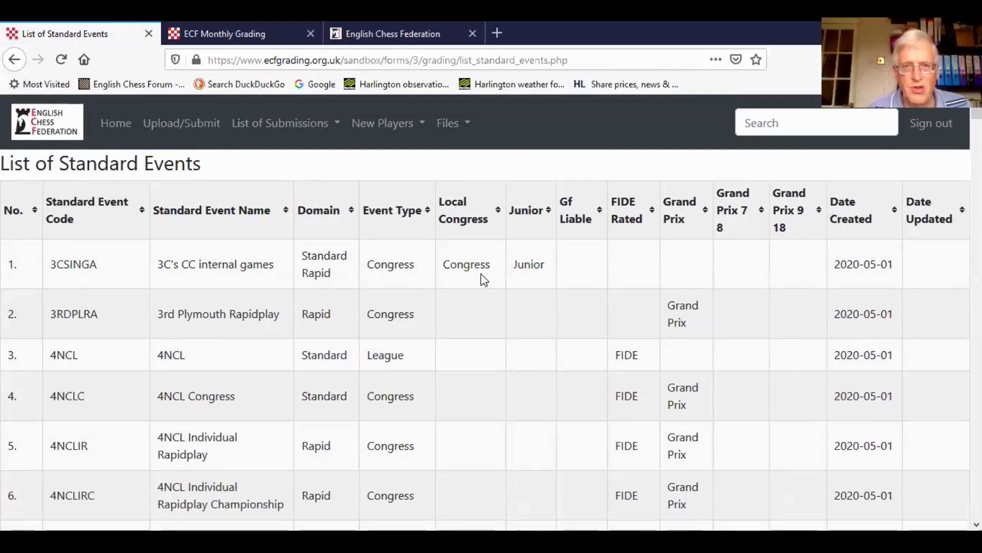
# - Open the page for uploading and submitting ECF submission files
pyautogui.click(456, 126)
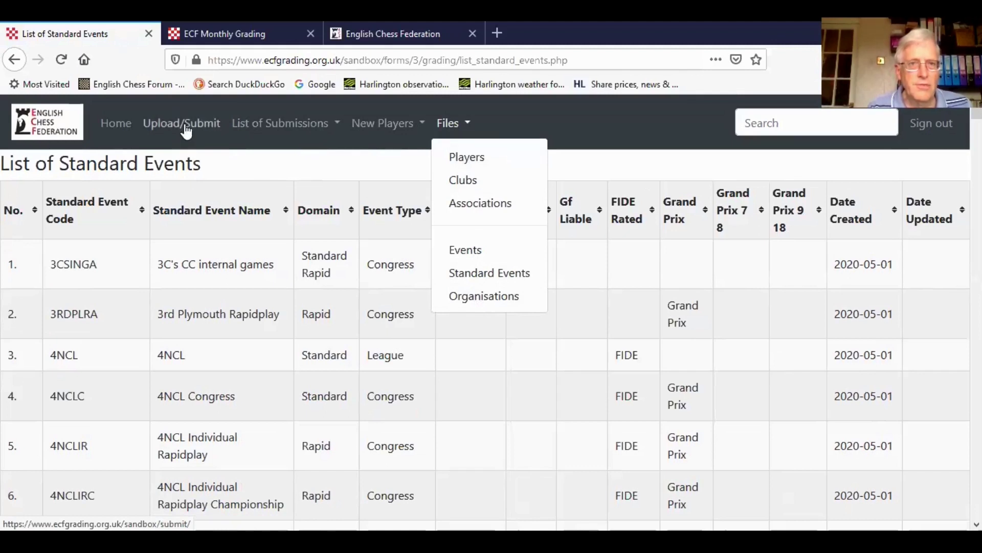
pyautogui.click(270, 125)
pyautogui.click(267, 160)
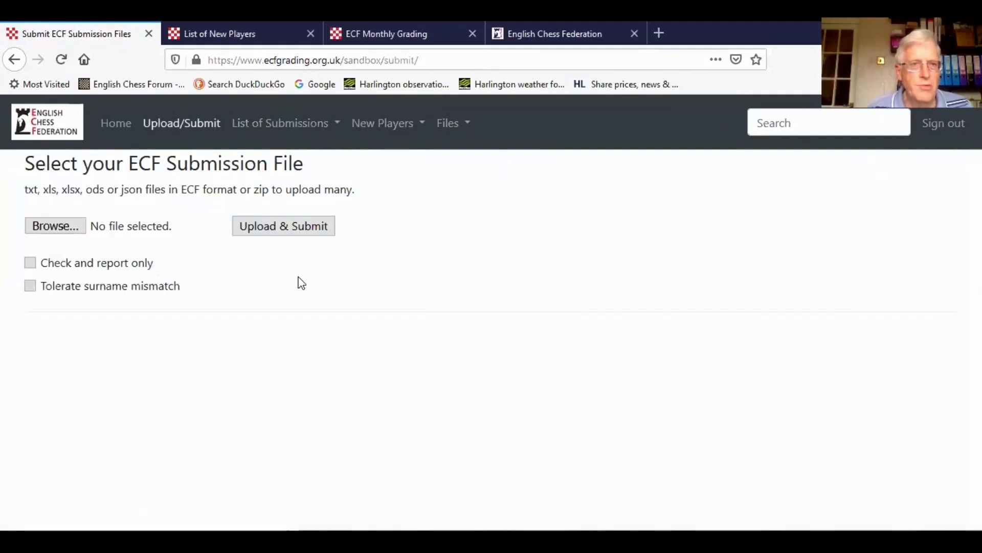
pyautogui.click(187, 127)
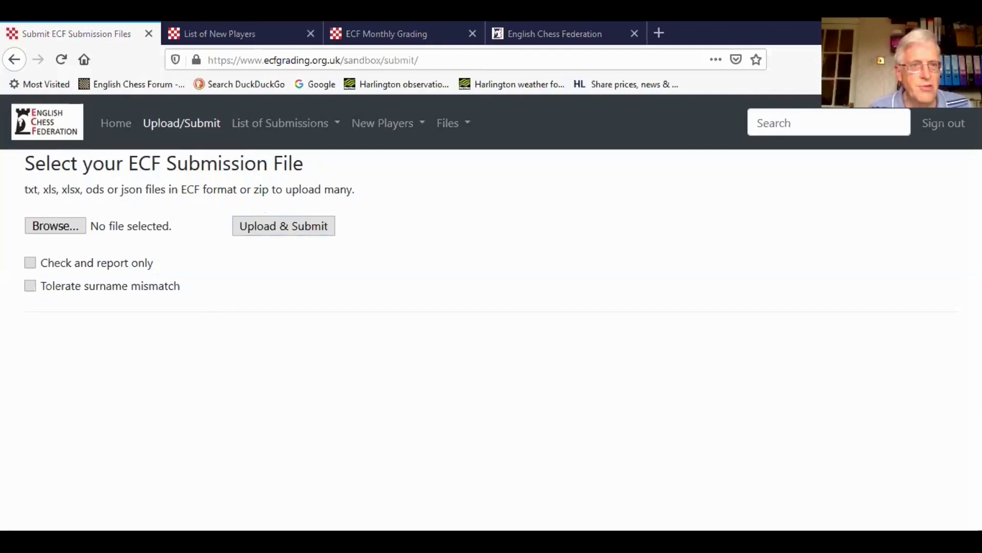
# - Switch to the BJV001 workbook in Excel and review its Header, Player_List and Results_List sheets
pyautogui.hotkey('alt', 'Tab')
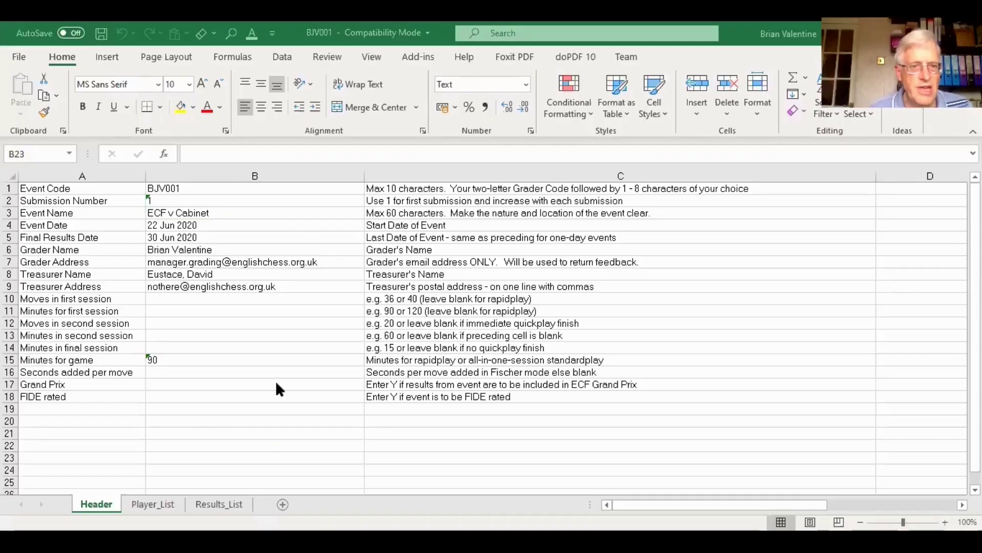
pyautogui.click(170, 505)
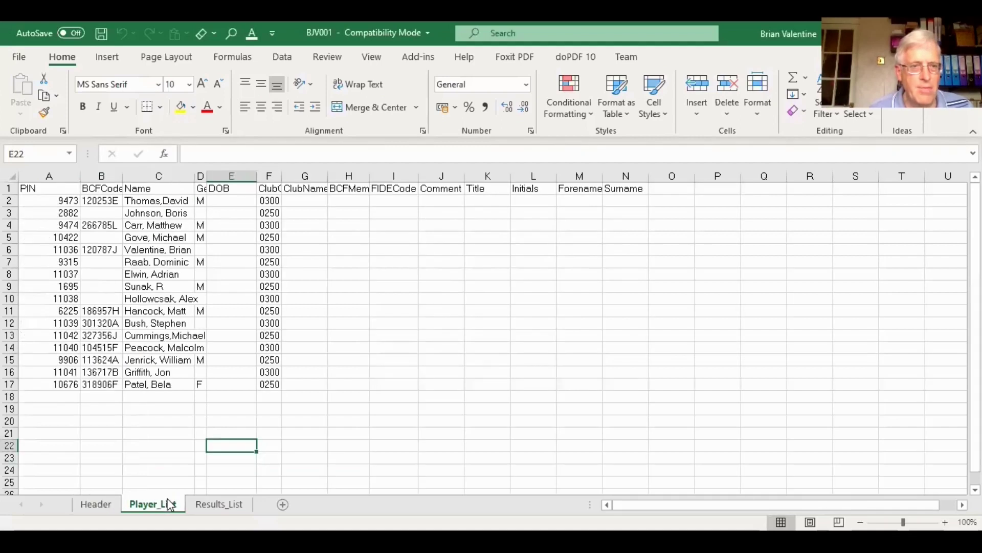
pyautogui.click(215, 505)
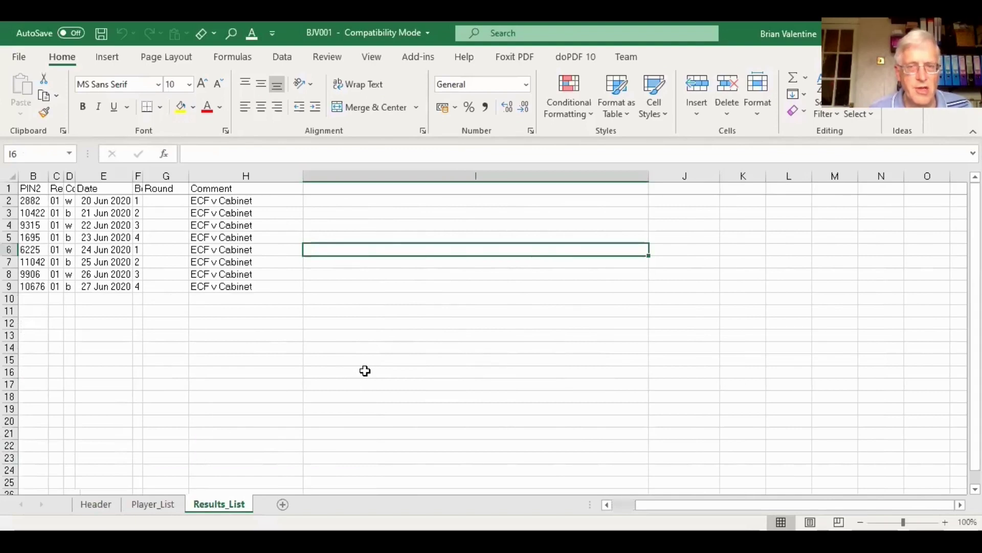
# - Switch back to the browser and upload BJV001.xls for submission in check and report only mode
pyautogui.hotkey('alt', 'Tab')
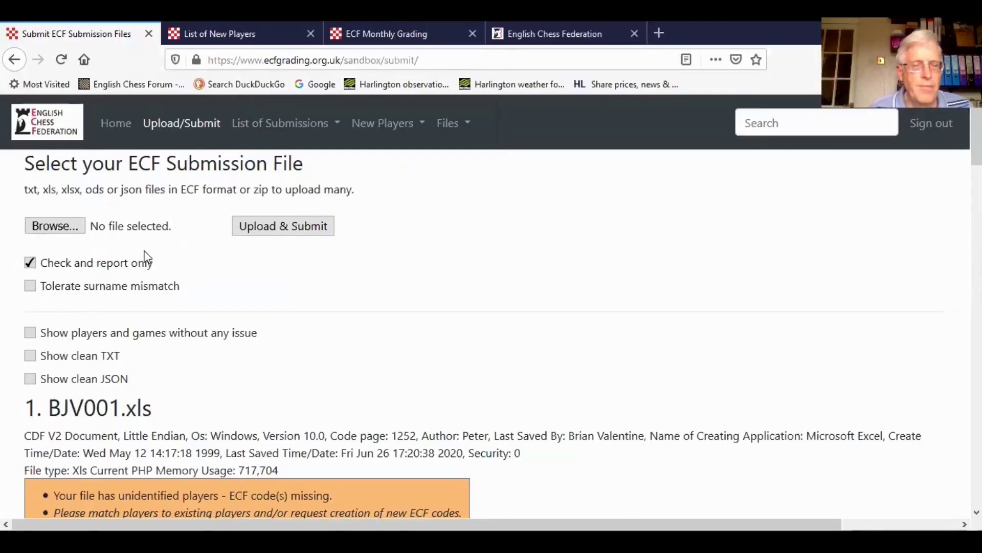
pyautogui.click(48, 227)
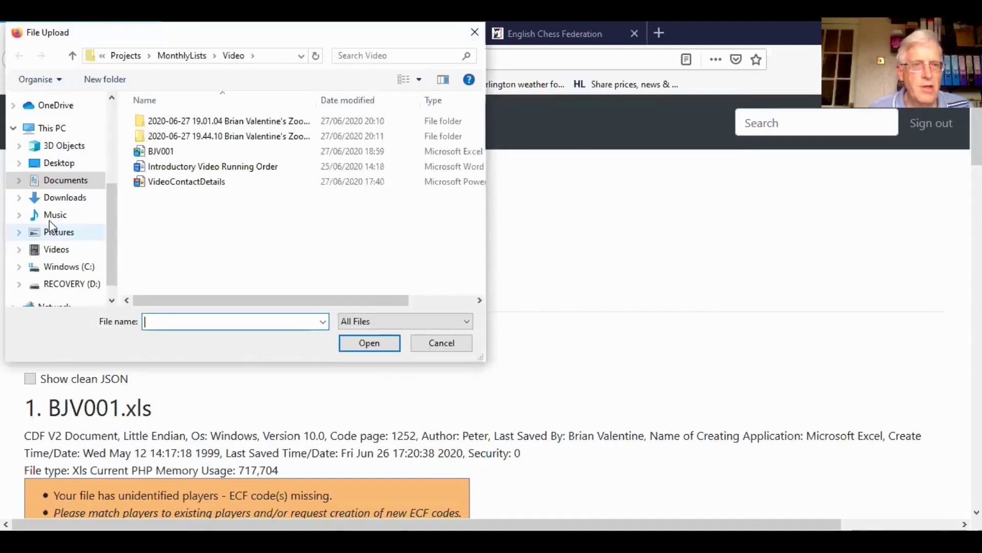
pyautogui.click(169, 153)
pyautogui.click(376, 341)
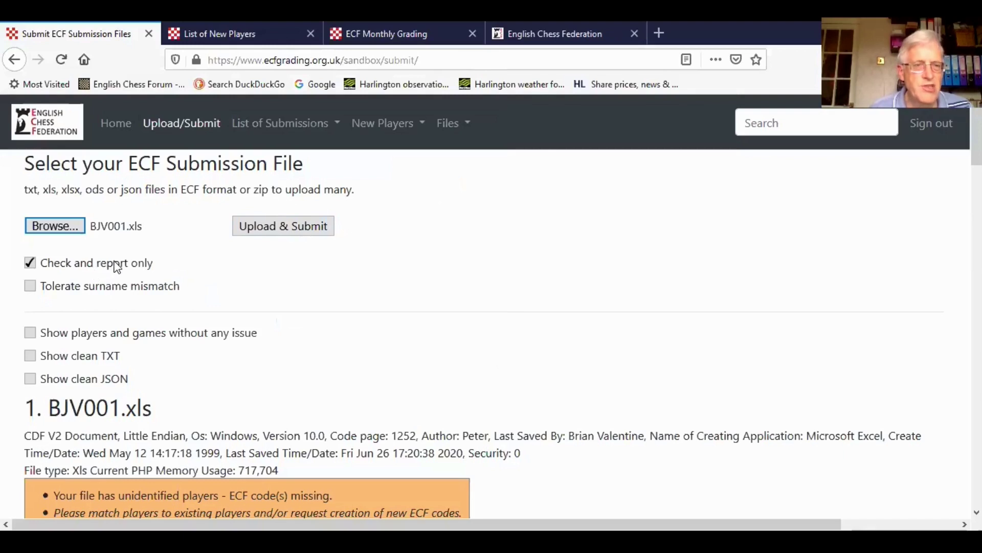
pyautogui.click(293, 230)
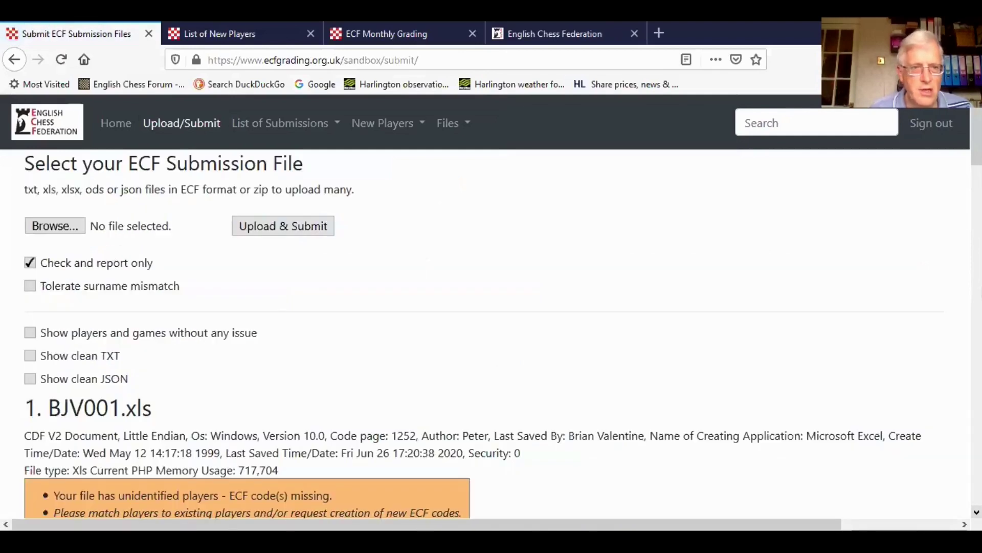
# - Request a new ECF code for Boris Johnson, the first submitted player with a missing code, and acknowledge the request
pyautogui.scroll(-4, 491, 307)
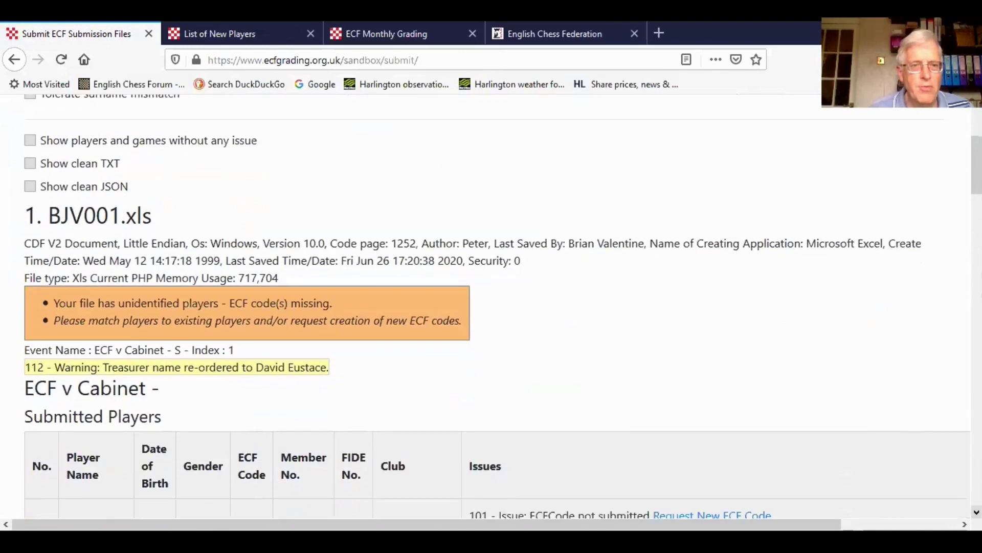
pyautogui.scroll(-4, 491, 307)
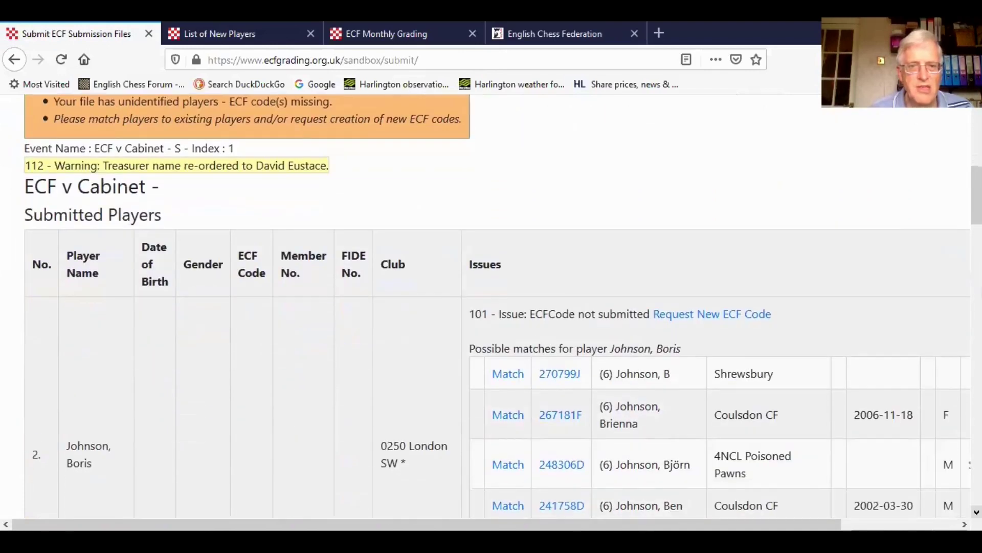
pyautogui.scroll(-2, 491, 307)
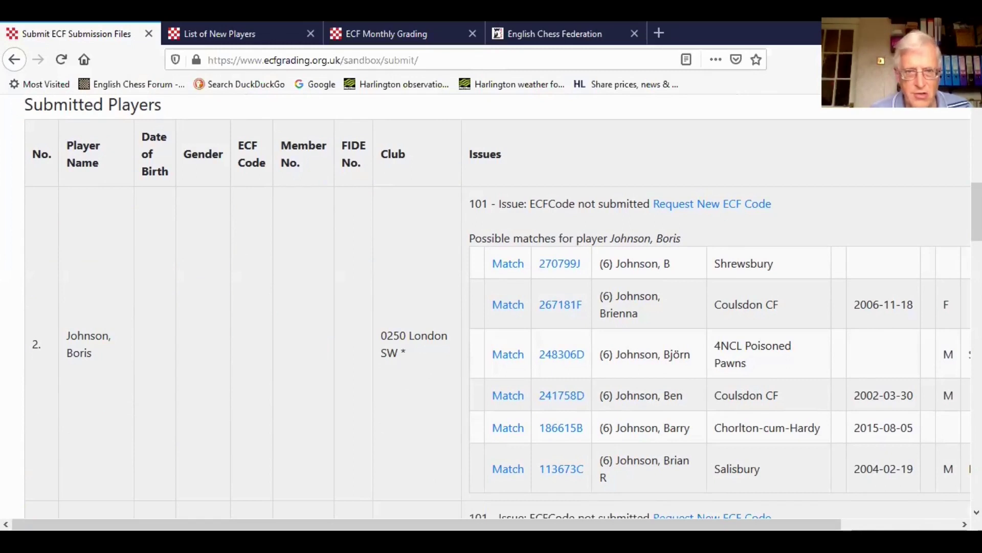
pyautogui.click(709, 211)
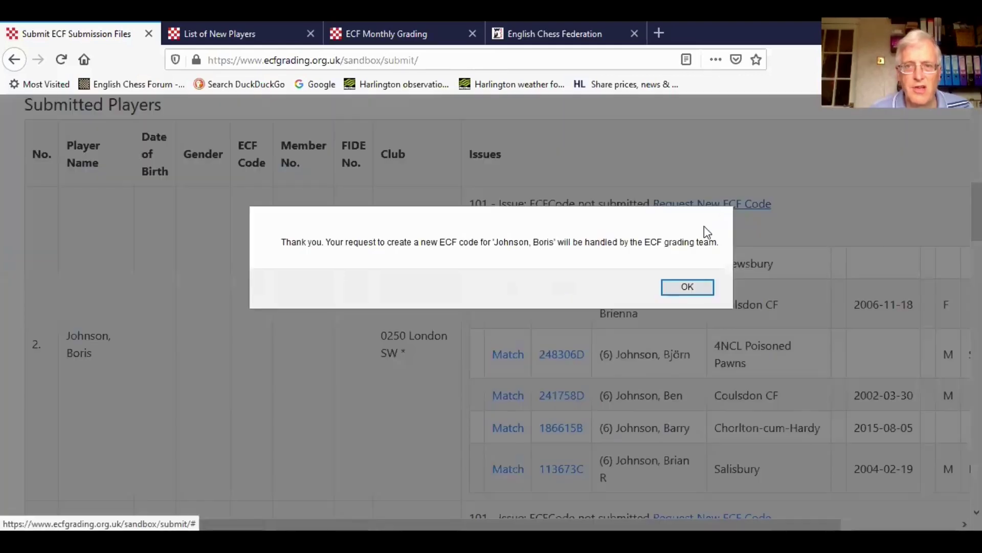
pyautogui.click(700, 285)
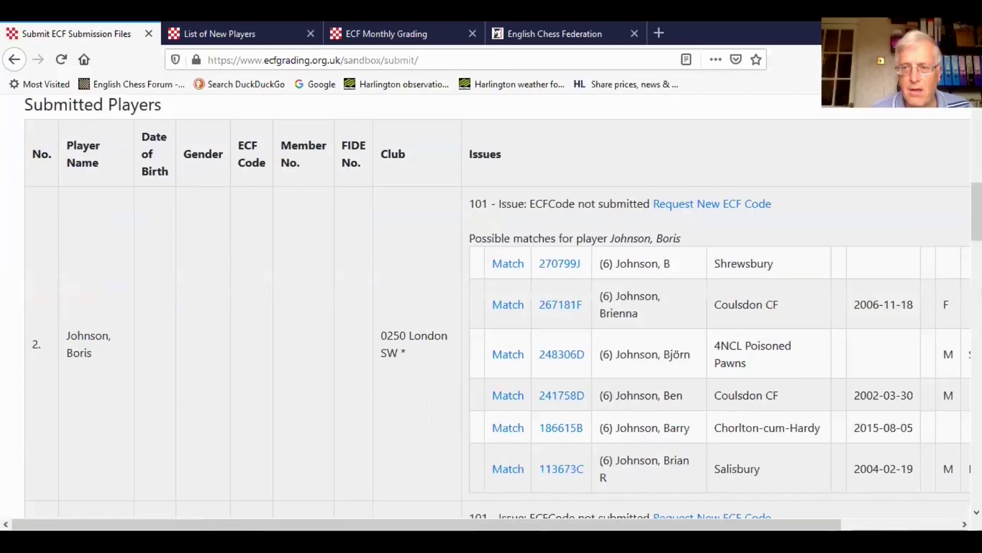
# - Request new ECF codes for submitted players Michael Gove and Dominic Raab, acknowledging each request
pyautogui.scroll(-6, 976, 511)
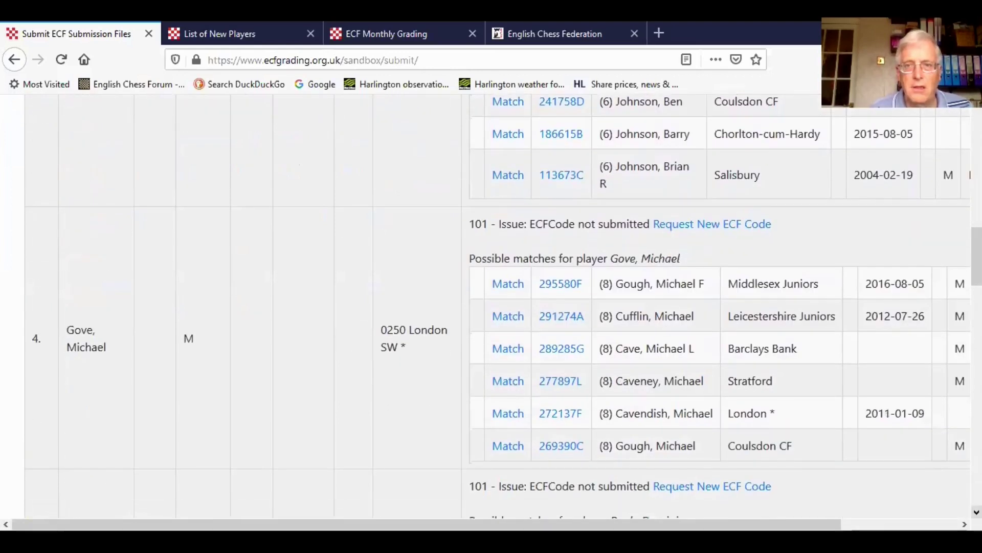
pyautogui.click(726, 225)
pyautogui.click(684, 286)
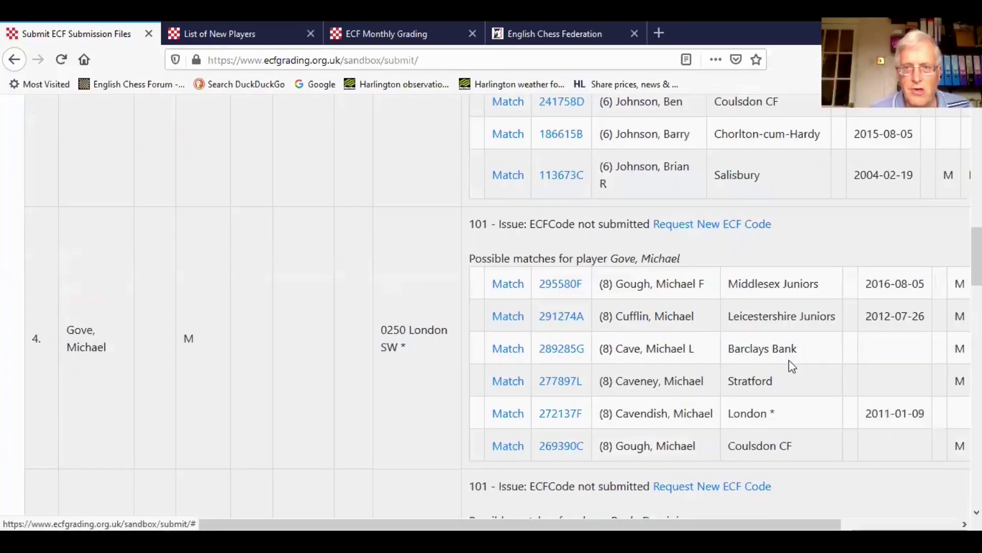
pyautogui.scroll(-7, 936, 495)
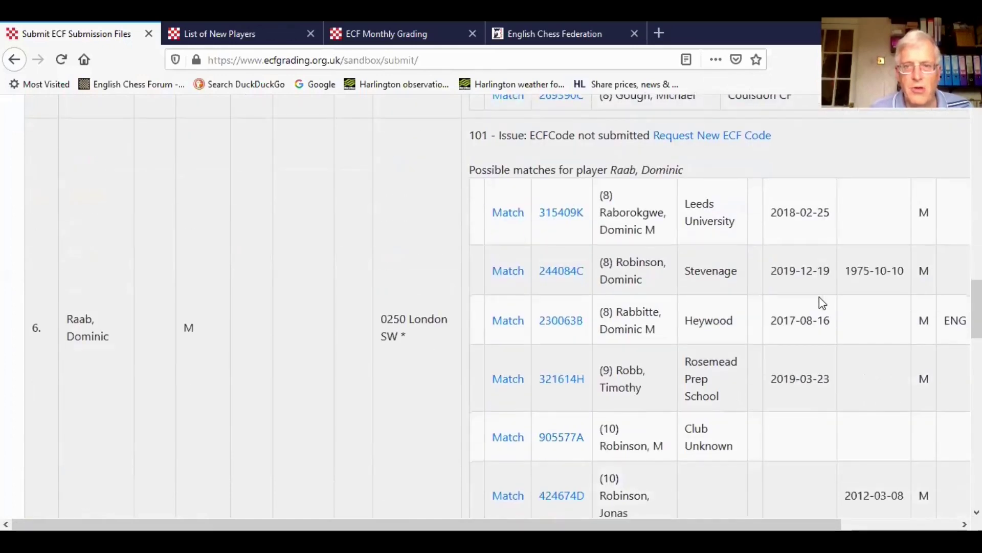
pyautogui.click(723, 147)
pyautogui.click(690, 290)
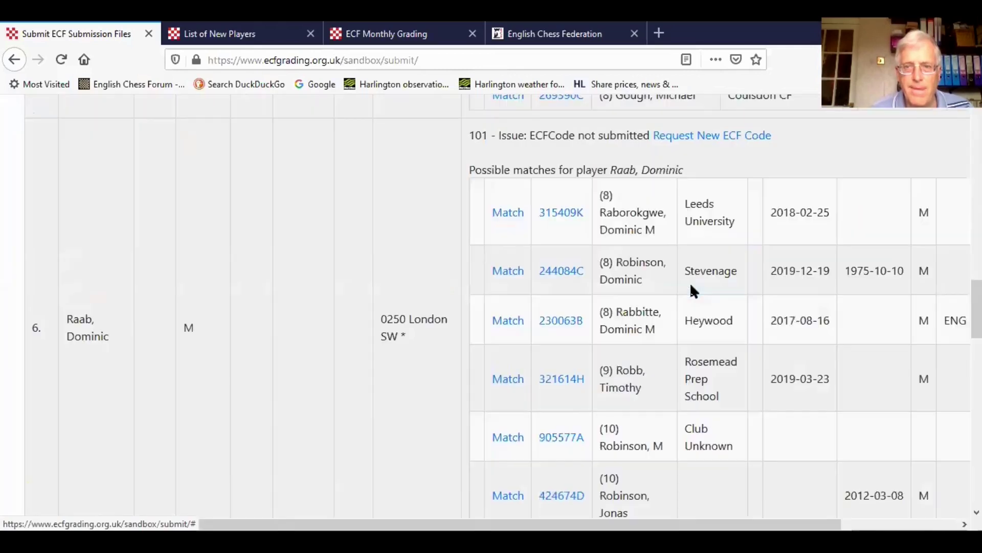
# - Match submitted player no. 7 to the first suggested existing player, from Milton Keynes, and acknowledge the match
pyautogui.click(976, 512)
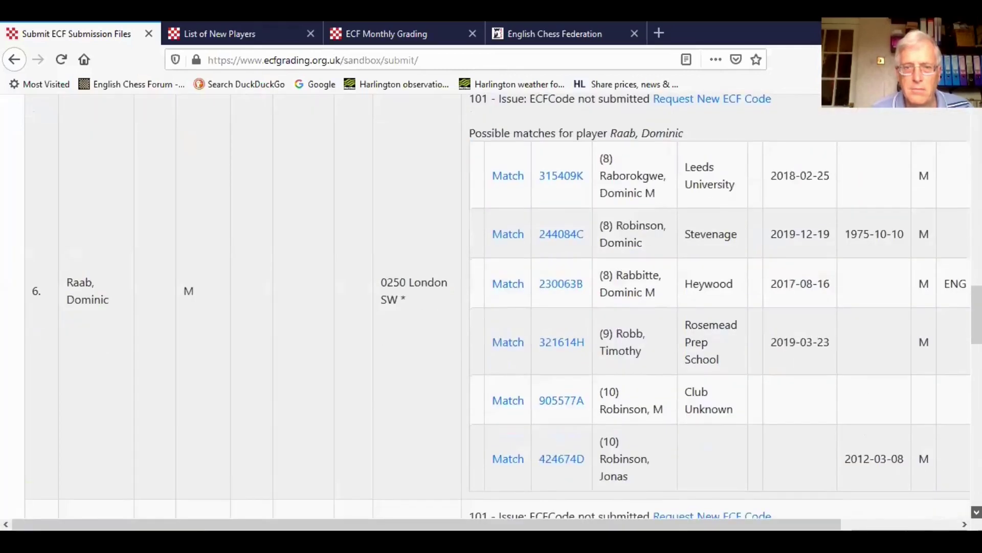
pyautogui.moveTo(976, 512); pyautogui.dragTo(976, 512)
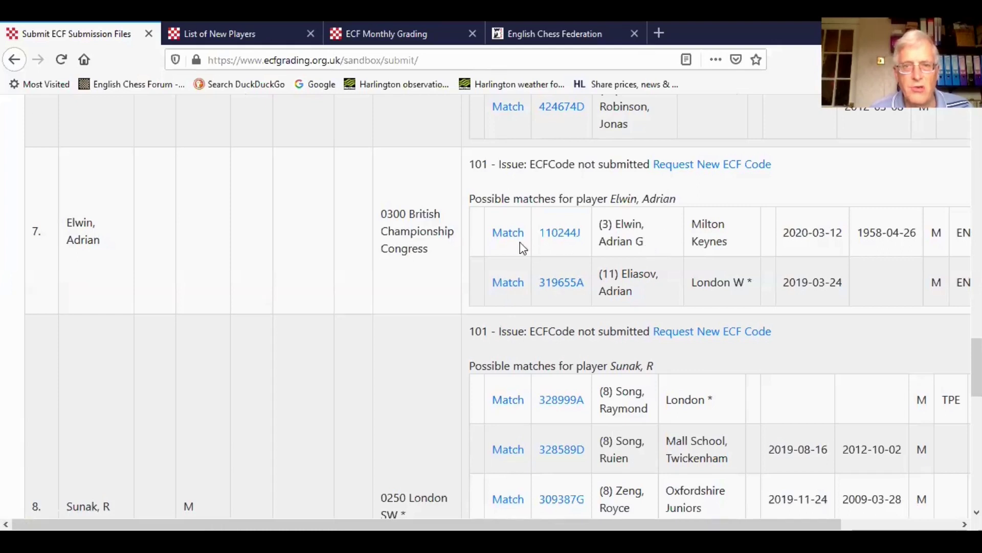
pyautogui.click(504, 234)
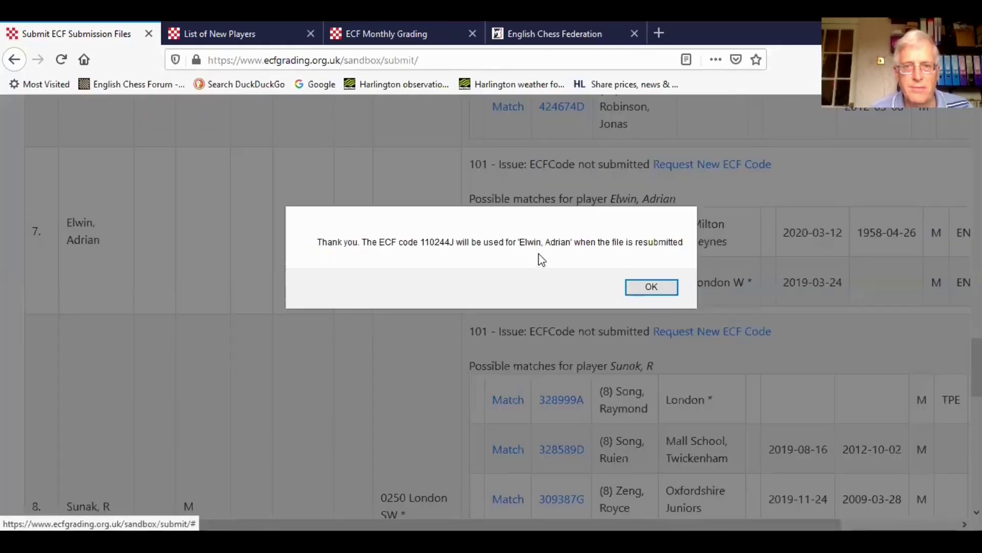
pyautogui.click(639, 287)
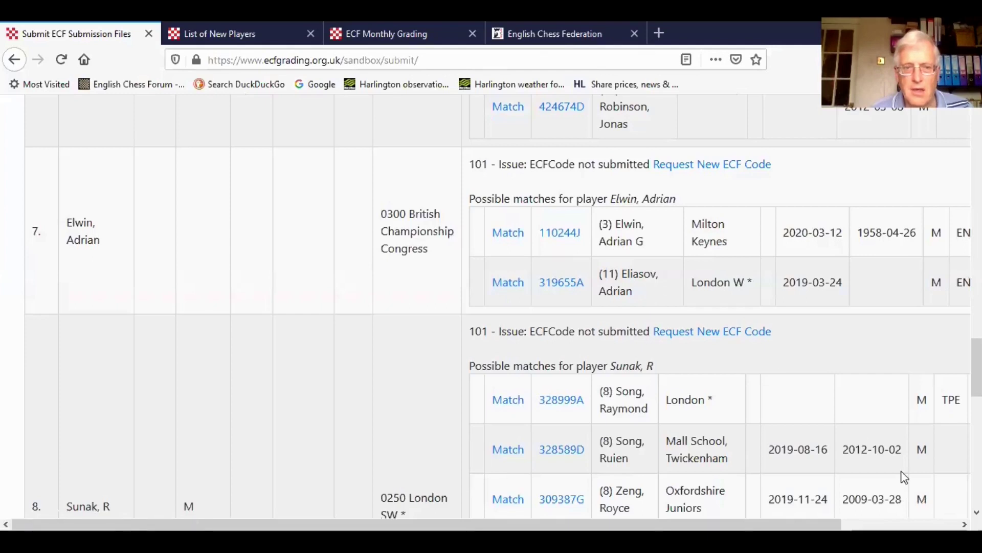
# - Request a new ECF code for submitted player no. 8, R Sunak, and acknowledge the request
pyautogui.click(976, 511)
pyautogui.click(976, 511)
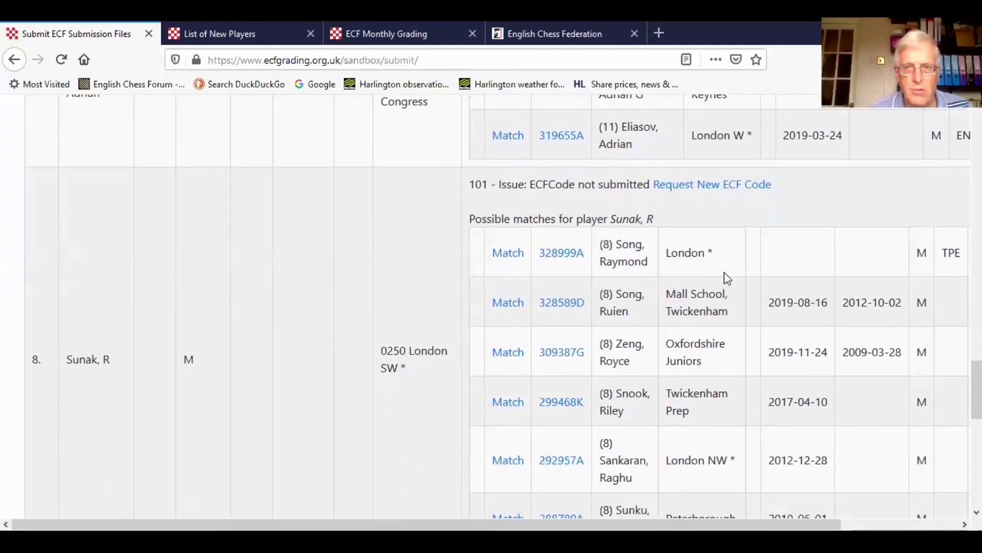
pyautogui.click(701, 186)
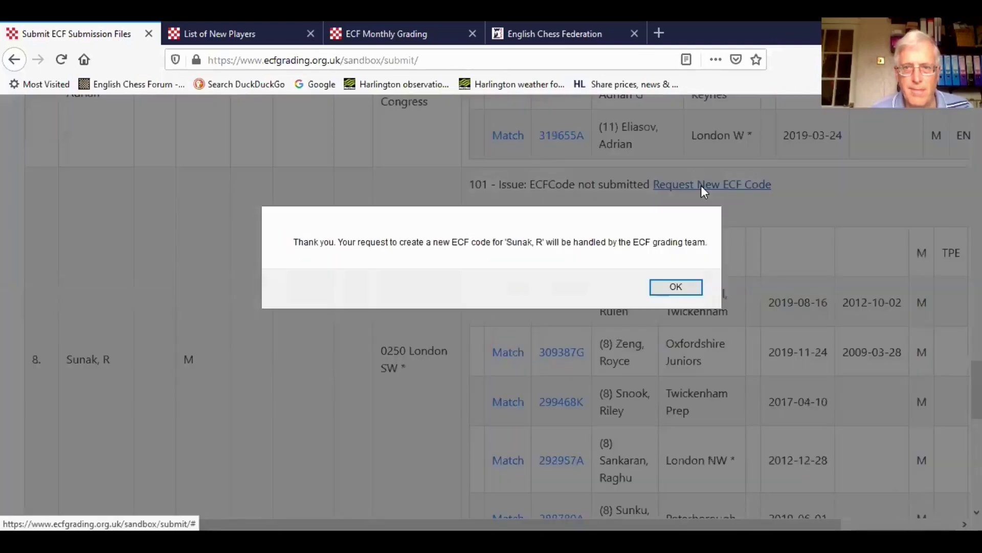
pyautogui.click(668, 290)
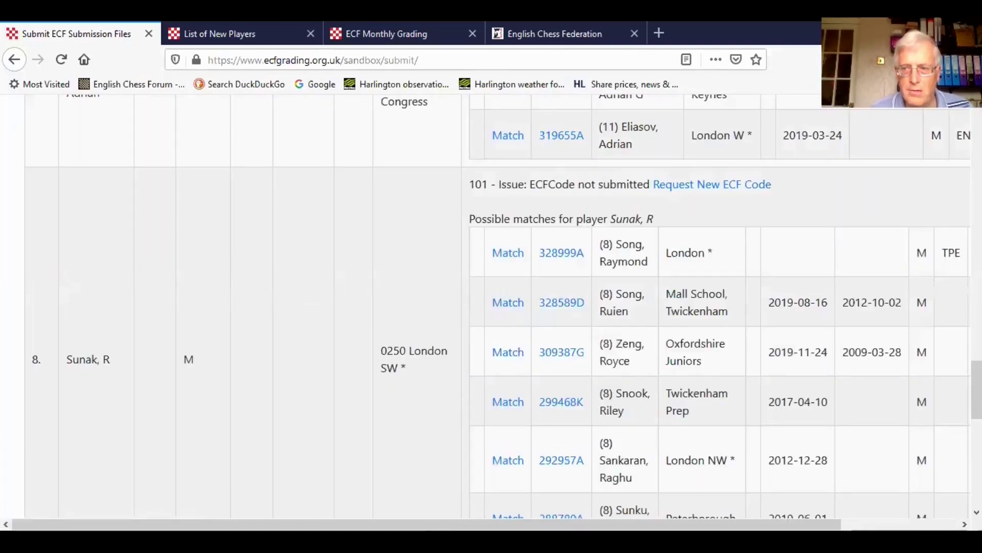
# - Match submitted player no. 9 to the first suggested existing player, from Warley Quinborne, and acknowledge the match
pyautogui.click(976, 512)
pyautogui.scroll(-12, 976, 512)
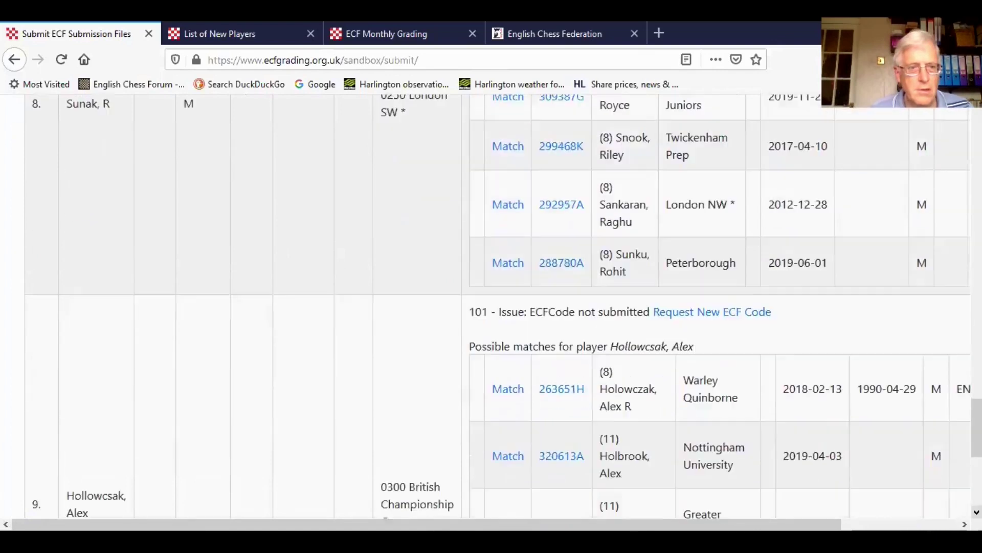
pyautogui.scroll(-1, 977, 512)
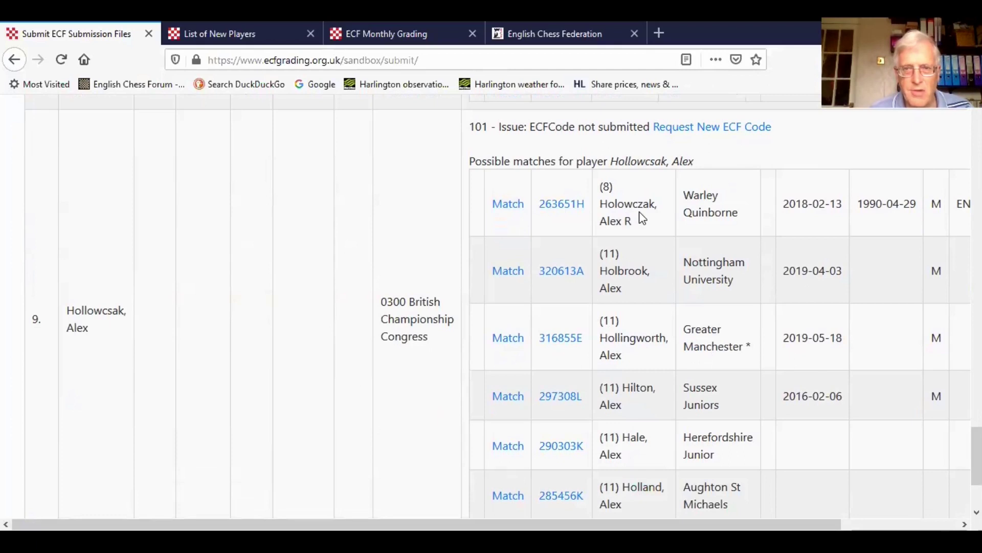
pyautogui.click(498, 205)
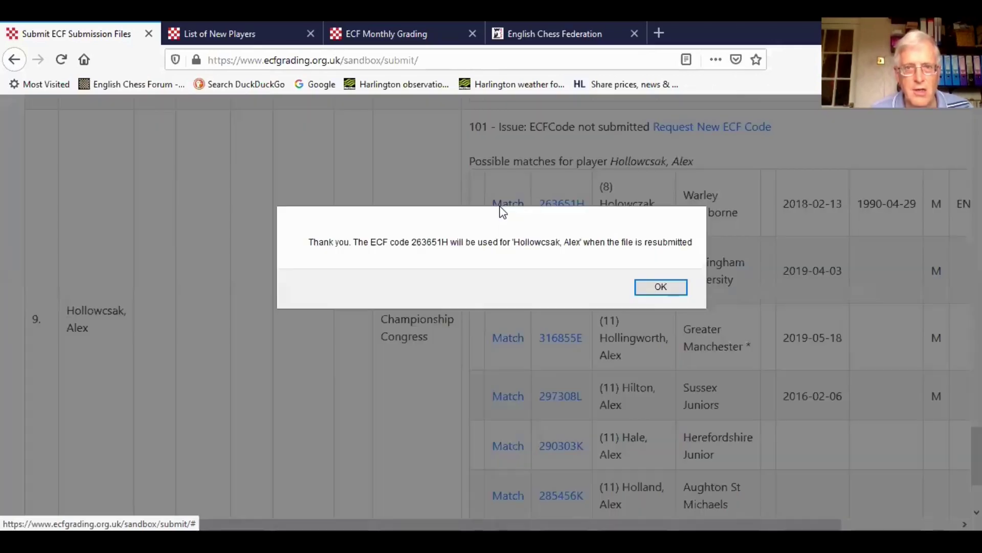
pyautogui.click(657, 287)
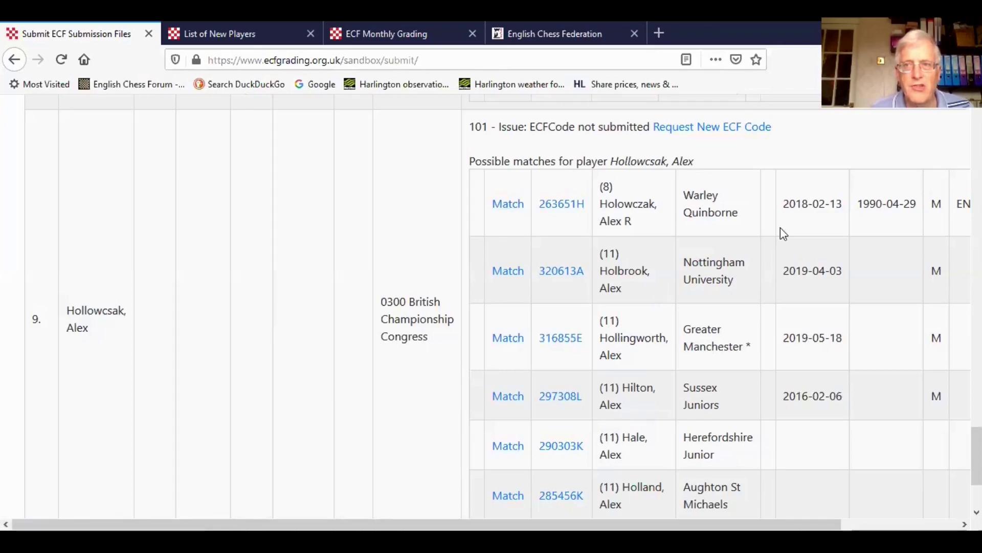
# - Open the list of pending submissions
pyautogui.scroll(7, 781, 228)
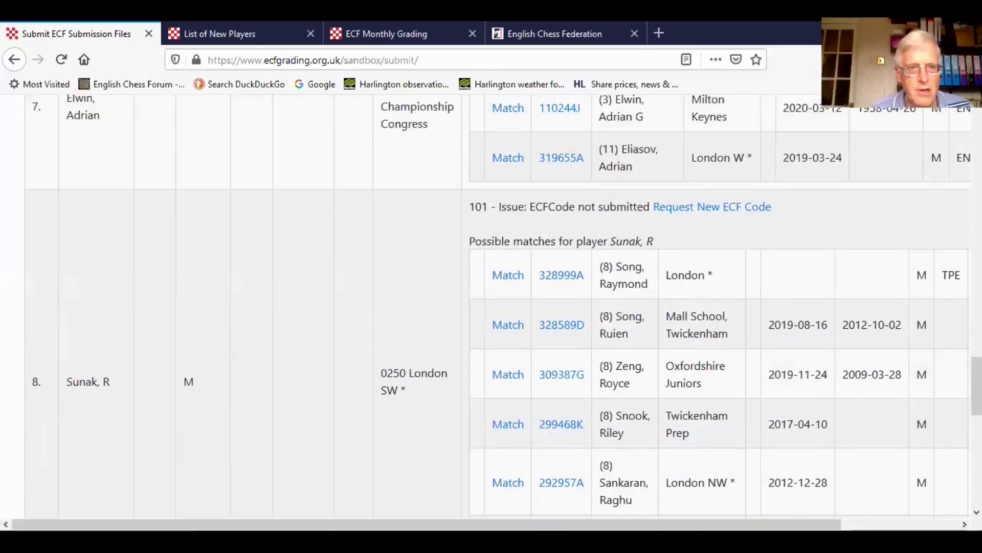
pyautogui.scroll(10, 717, 307)
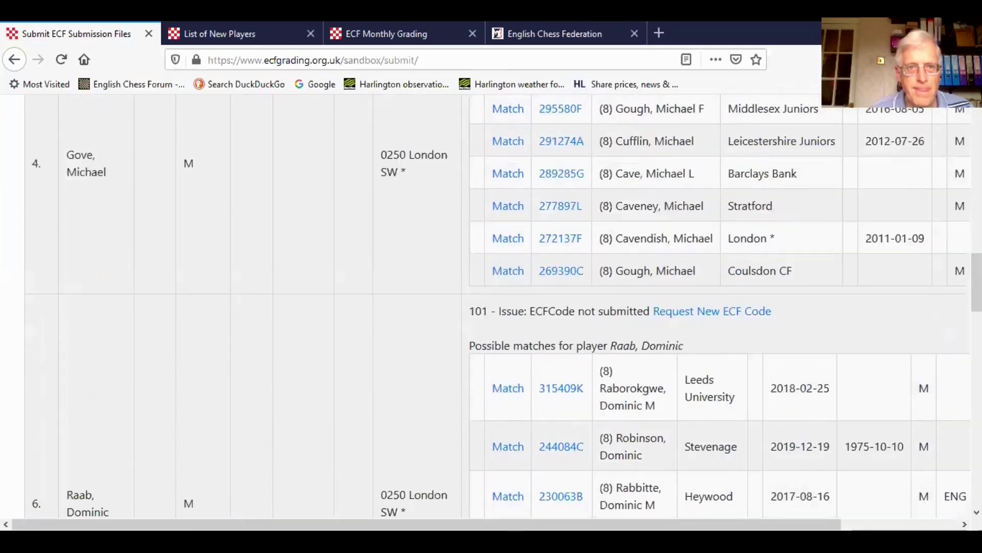
pyautogui.scroll(12, 507, 307)
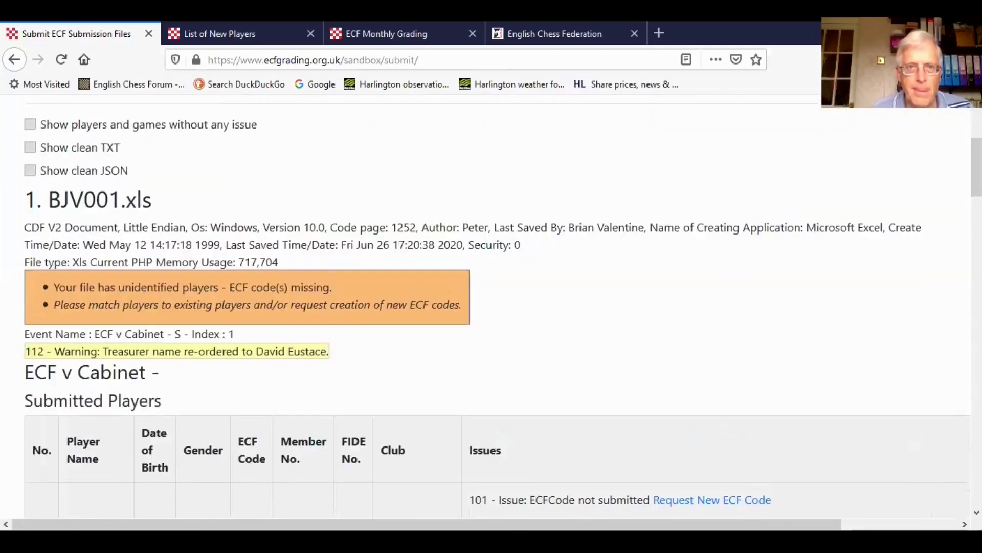
pyautogui.scroll(4, 492, 307)
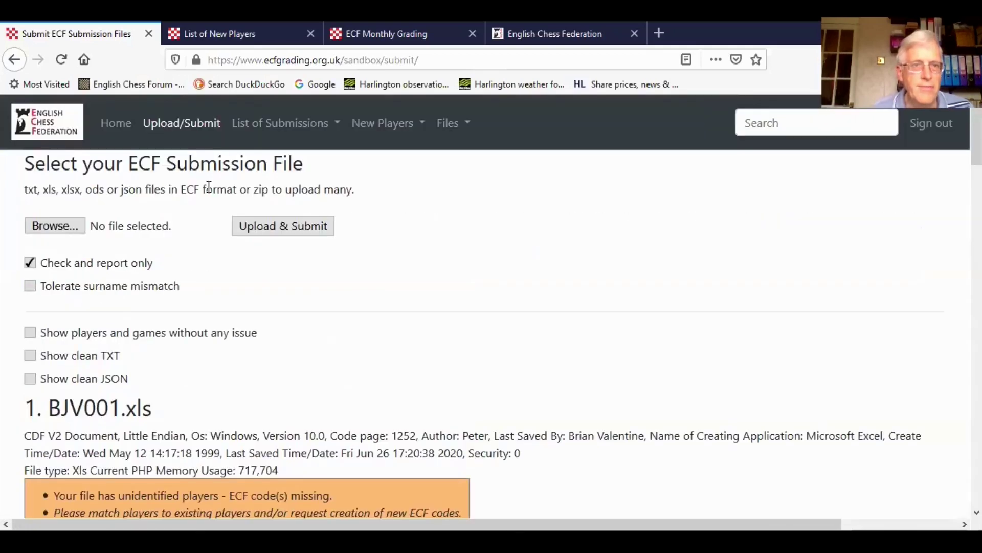
pyautogui.click(262, 124)
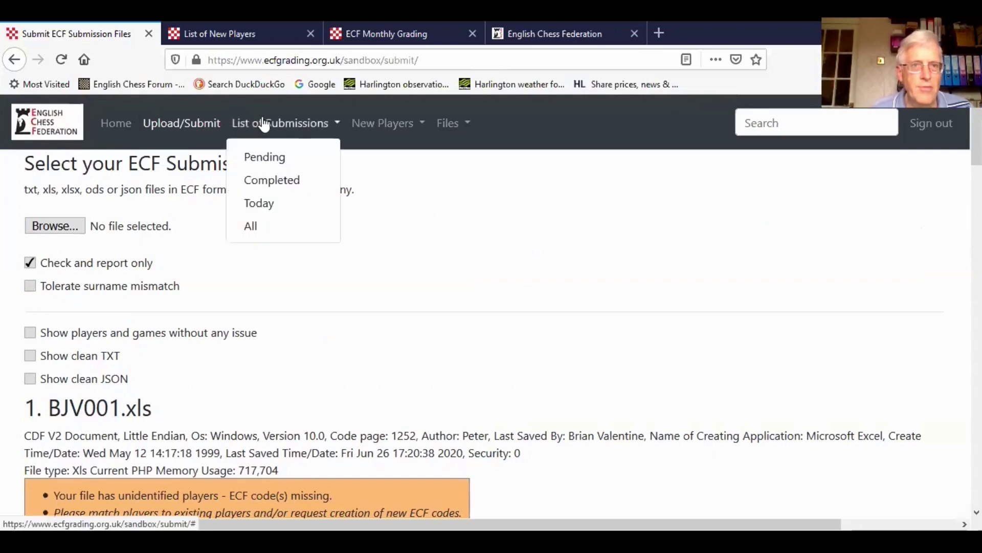
pyautogui.click(265, 156)
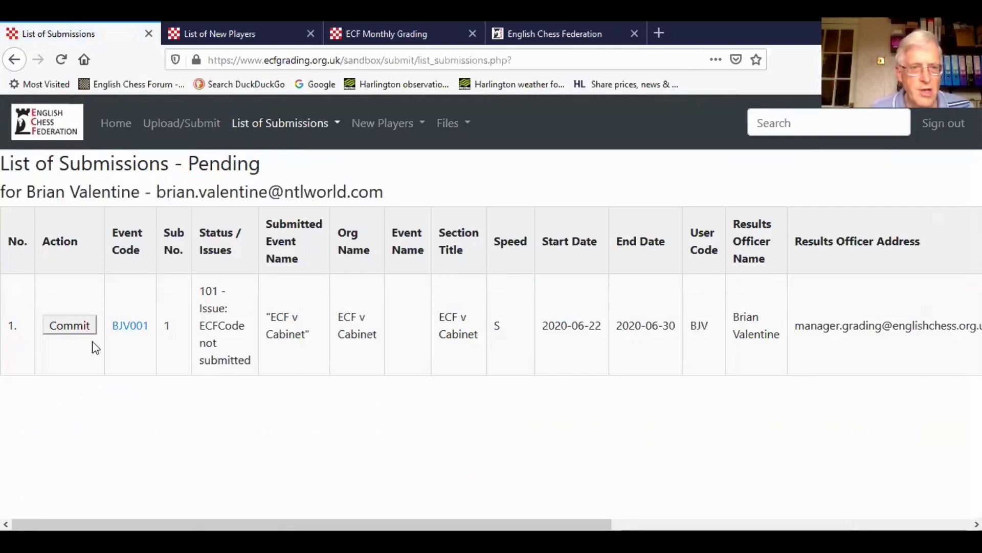
# - Try to commit the pending event BJV001, confirming the commit and dismissing the response
pyautogui.click(74, 325)
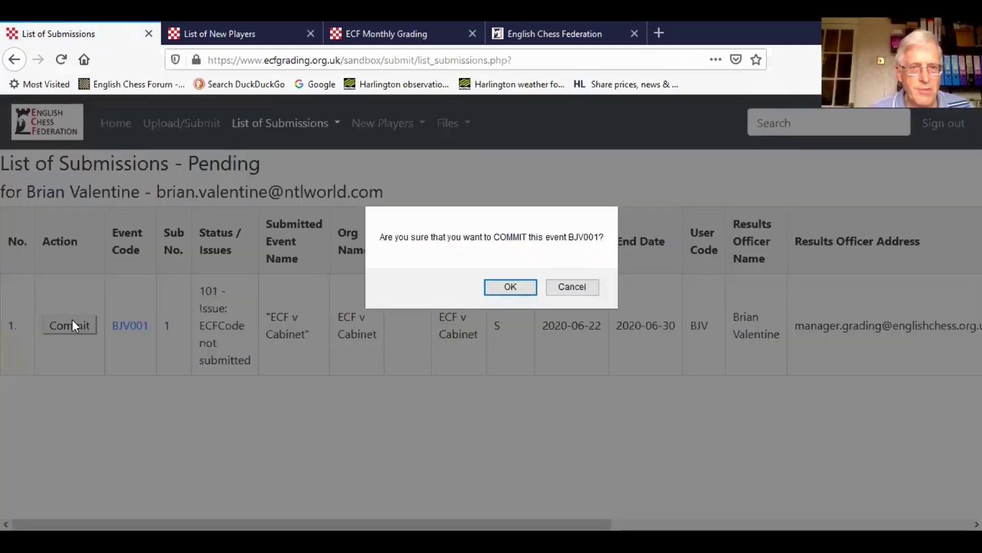
pyautogui.click(502, 287)
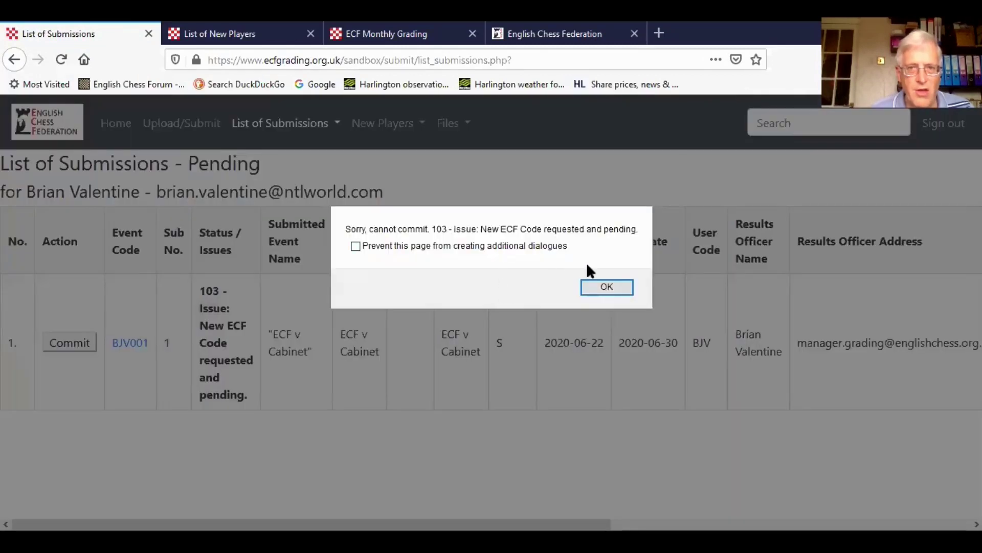
pyautogui.click(603, 287)
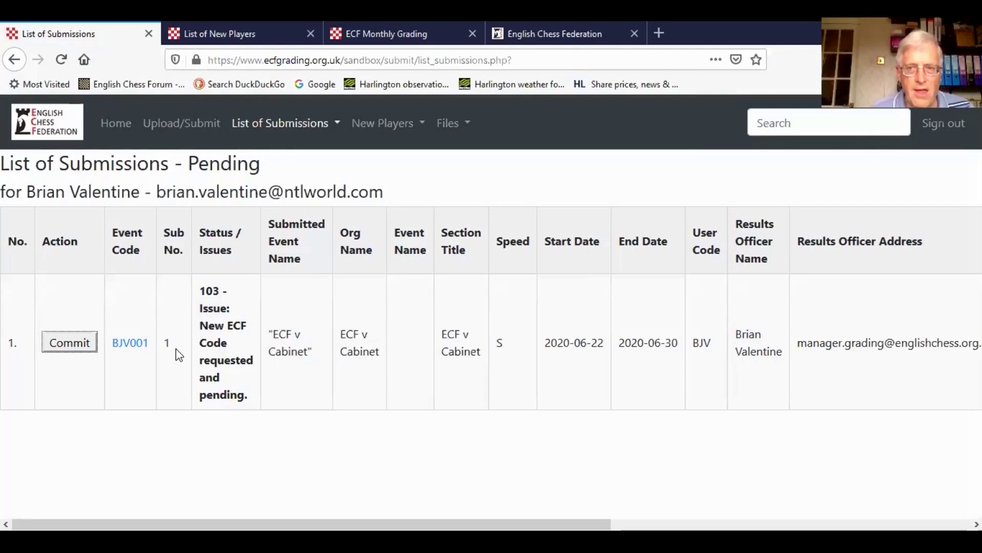
# - Open the new players list for event BJV001 and review the code or comment given for each player
pyautogui.click(130, 343)
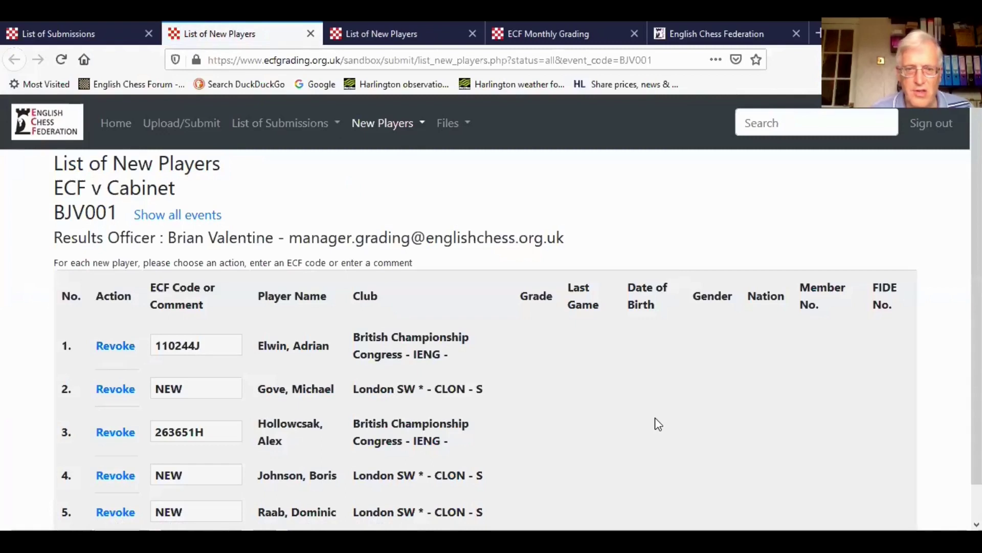
pyautogui.scroll(-1, 658, 424)
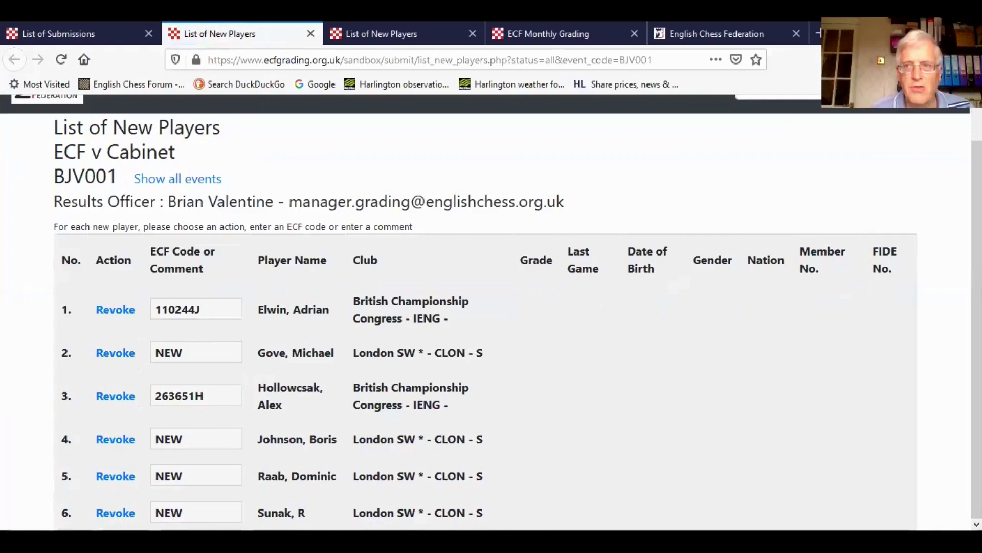
pyautogui.scroll(1, 491, 303)
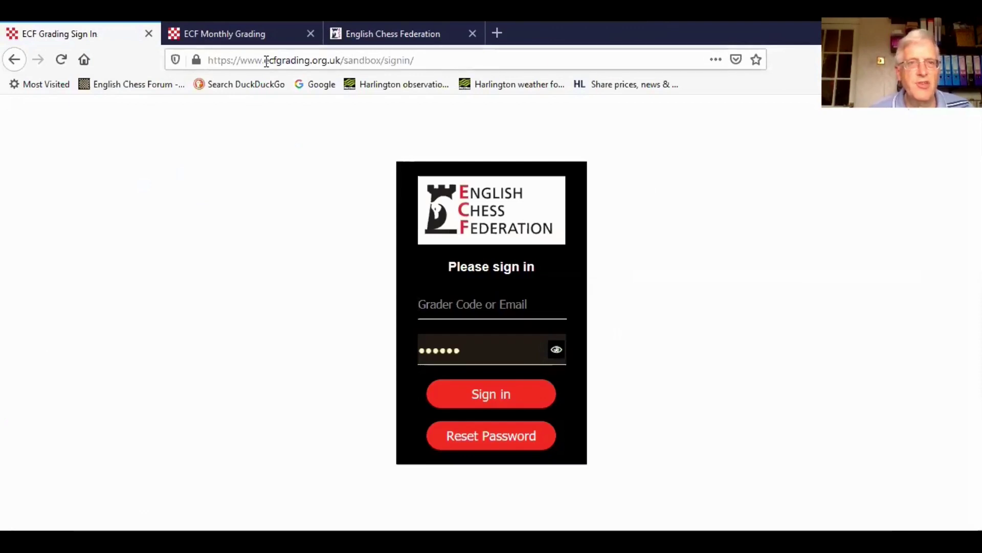
pyautogui.click(251, 34)
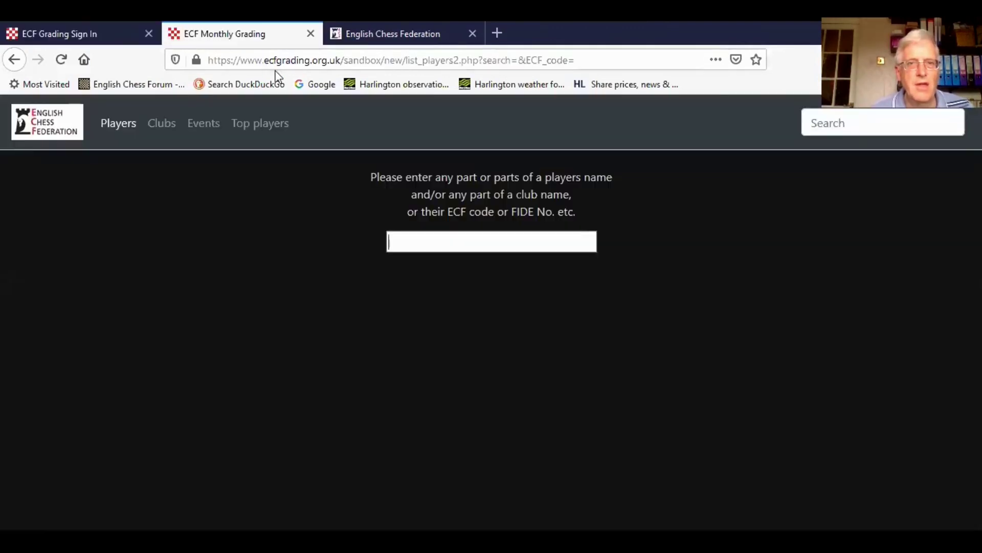
pyautogui.click(103, 33)
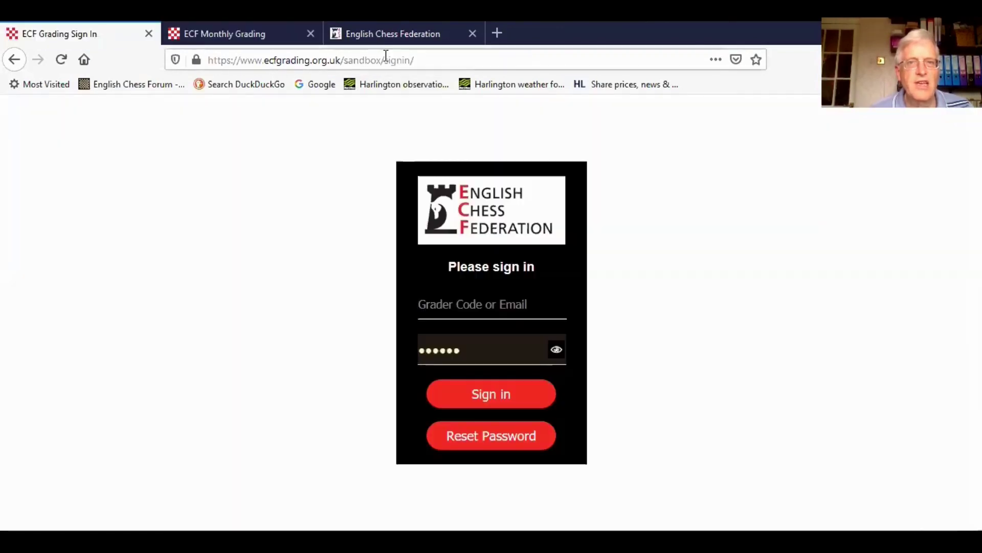
pyautogui.moveTo(384, 60); pyautogui.dragTo(418, 58)
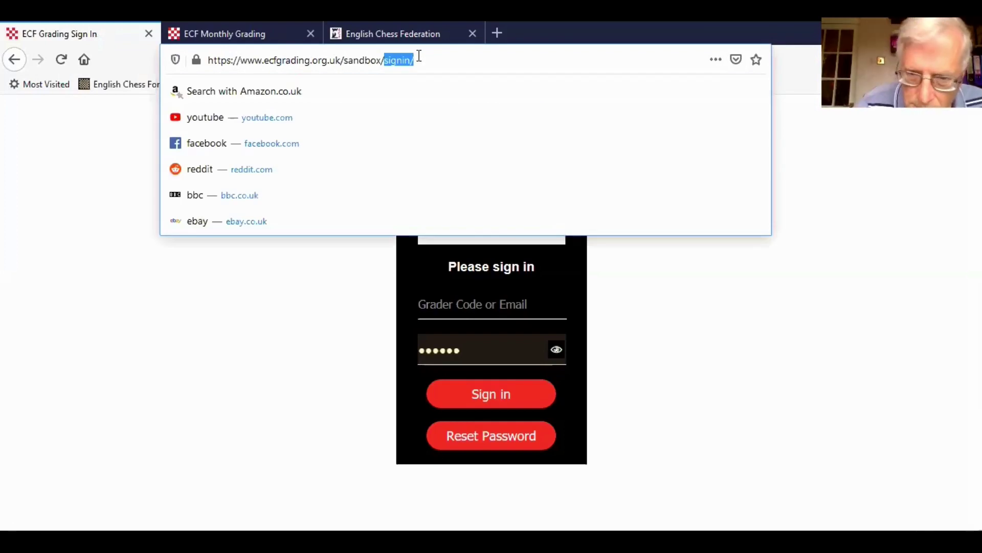
pyautogui.press('BackSpace')
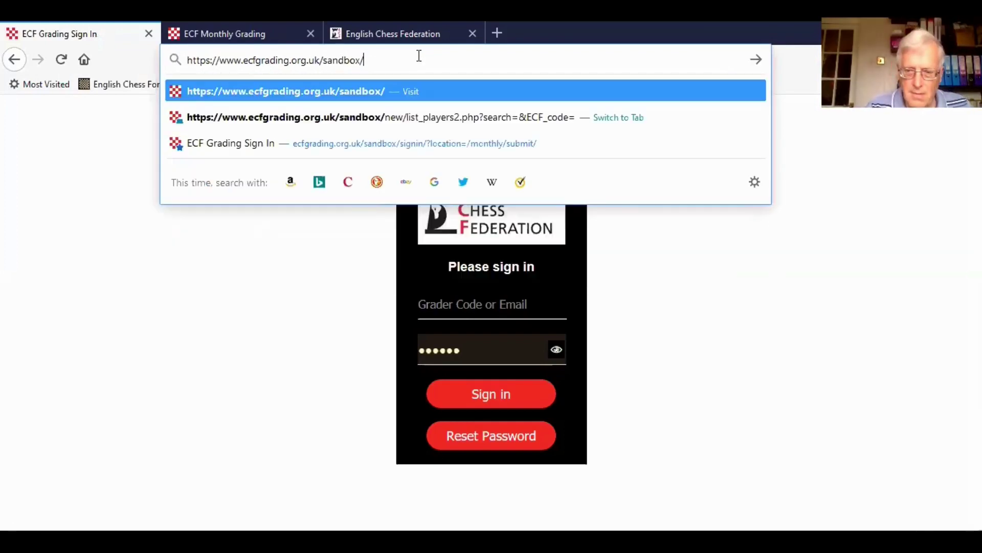
pyautogui.press('Return')
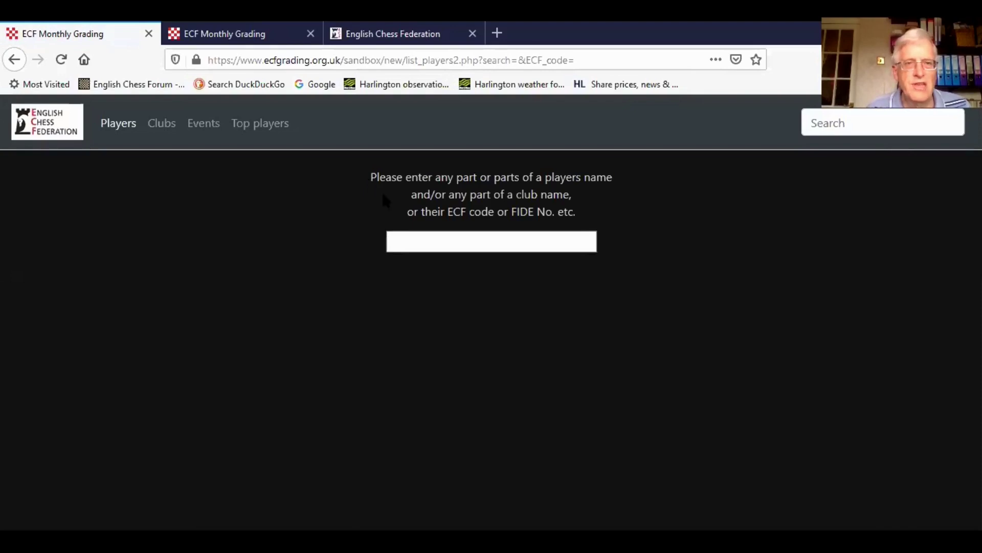
# - View Matthew Sadler's grading history from the Top Players list and open the list of events received
pyautogui.click(252, 124)
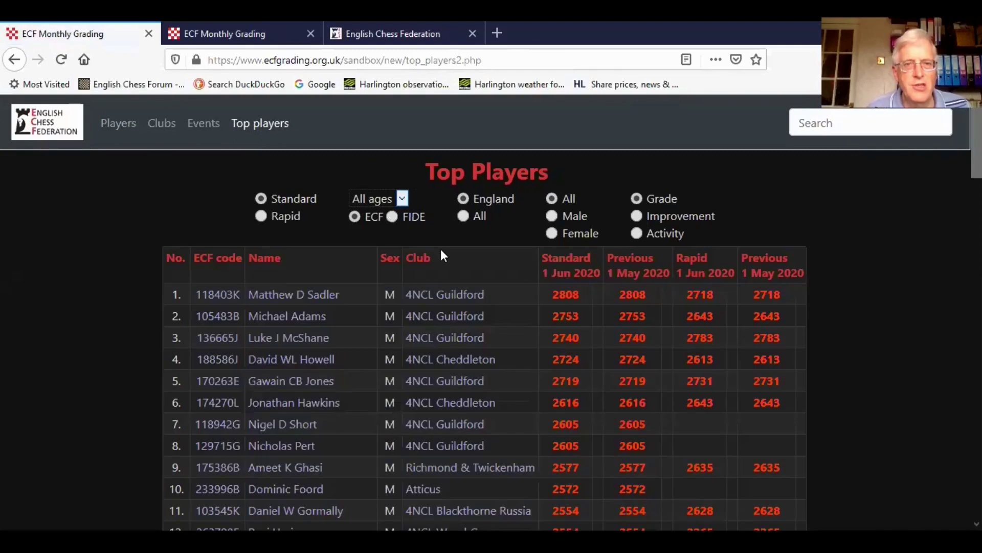
pyautogui.click(301, 301)
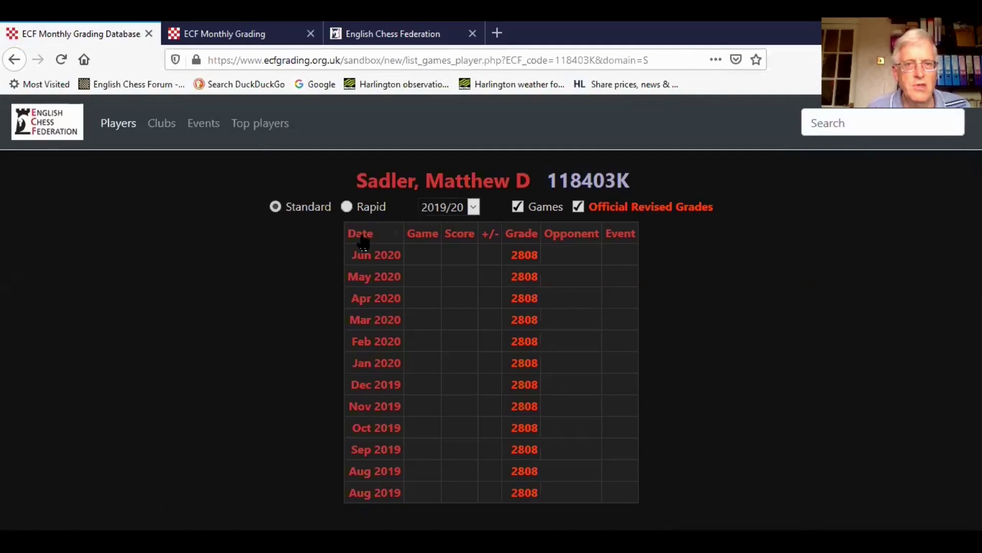
pyautogui.click(194, 128)
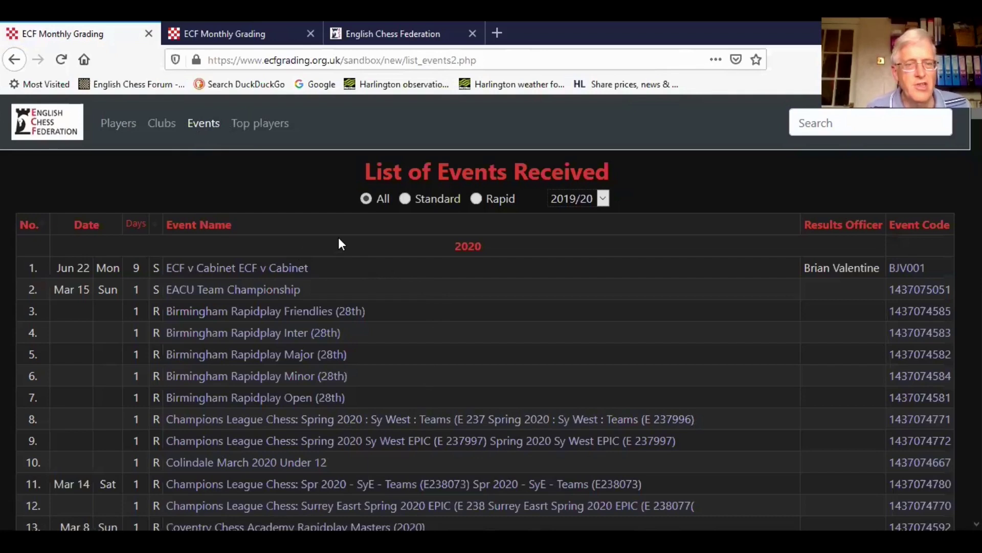
# - View the list of clubs, and search the players database for "carlsen"
pyautogui.click(157, 131)
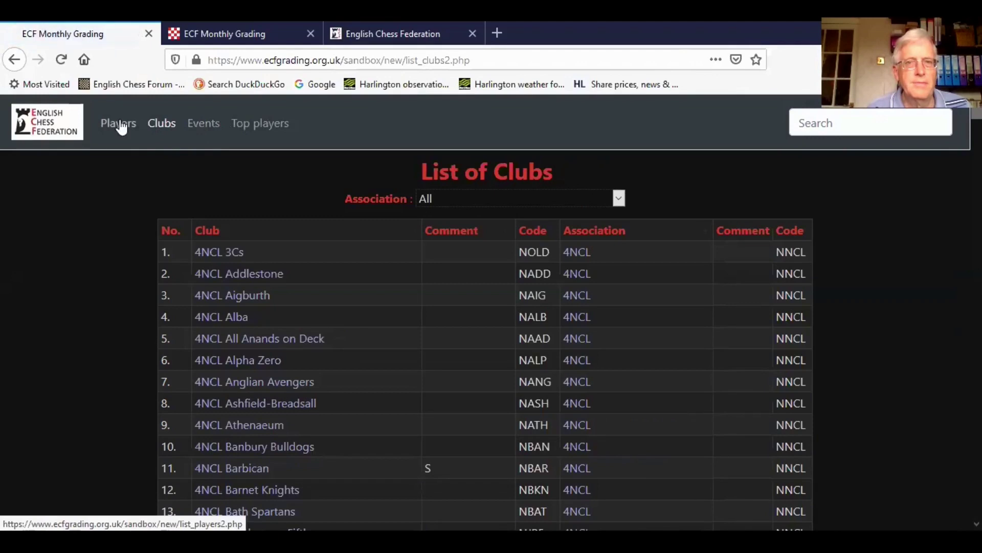
pyautogui.click(121, 127)
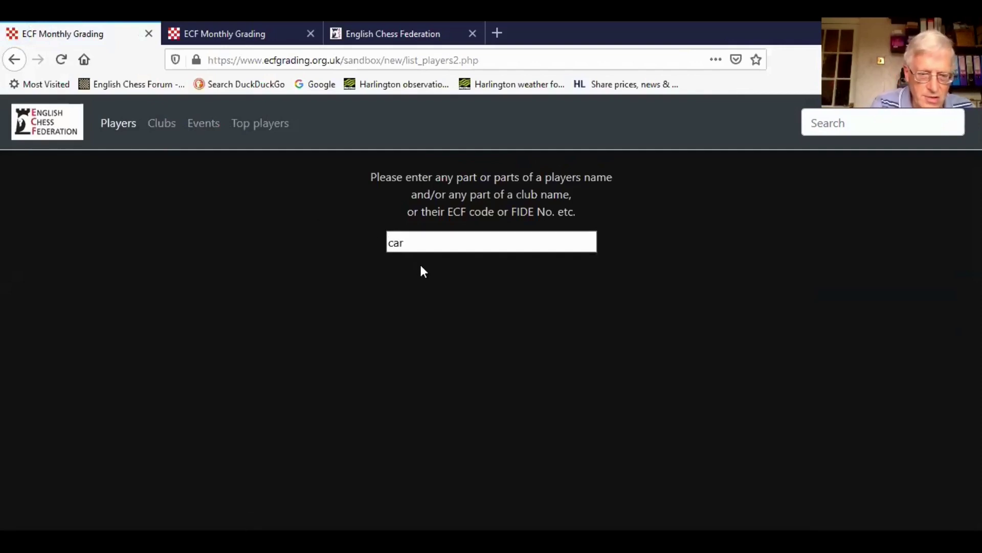
pyautogui.write('carlsen')
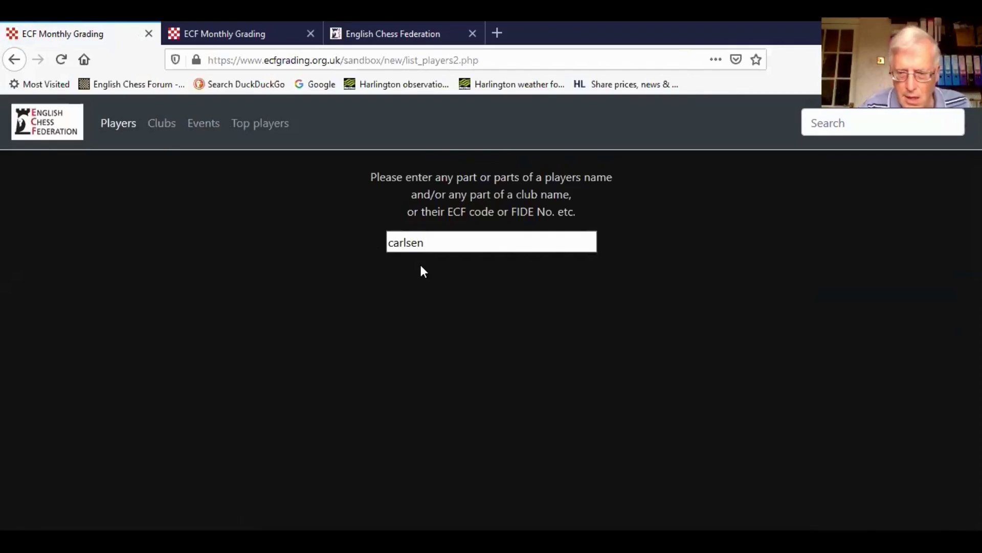
pyautogui.press('Return')
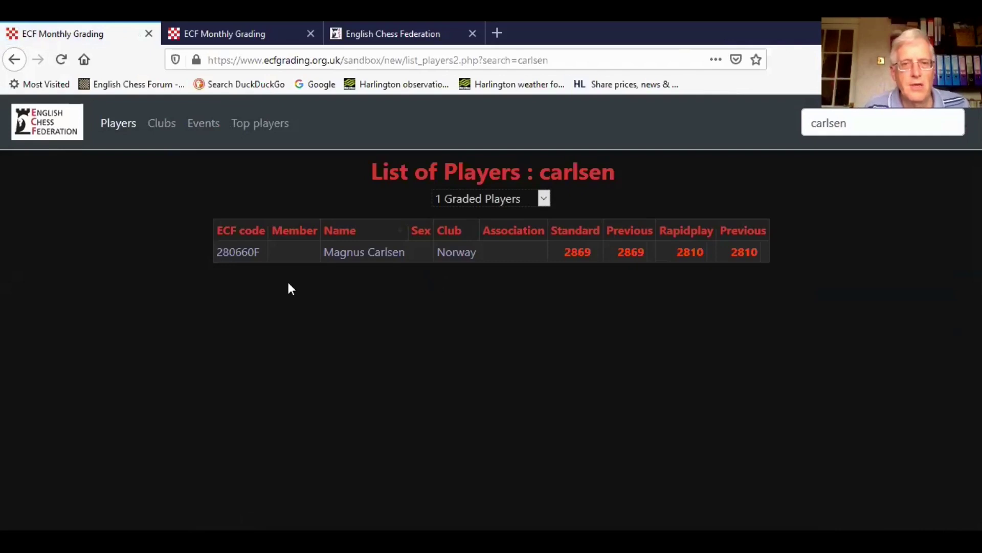
# - Review Magnus Carlsen's player record through to the grade history and open the rapid games played in the latest 12 months
pyautogui.click(238, 252)
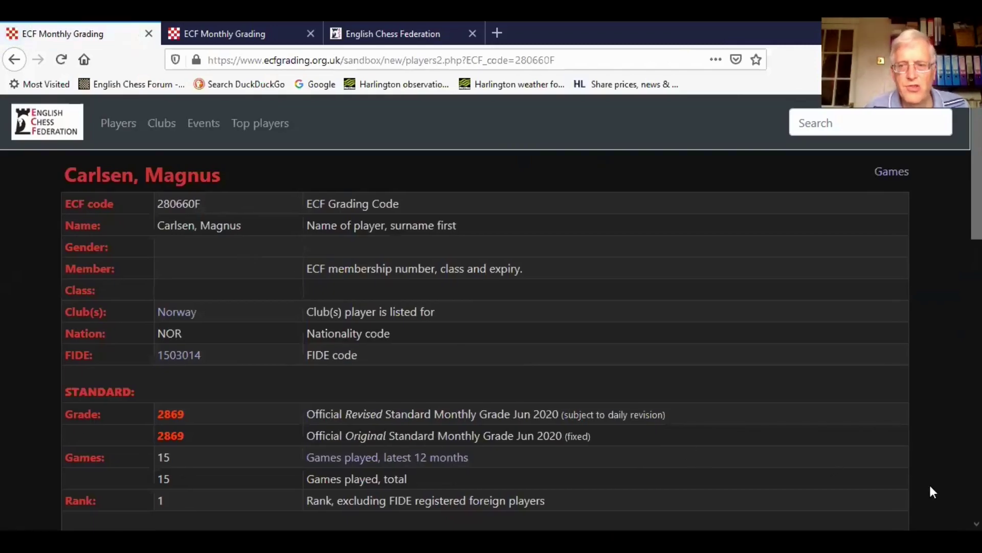
pyautogui.scroll(-5, 491, 312)
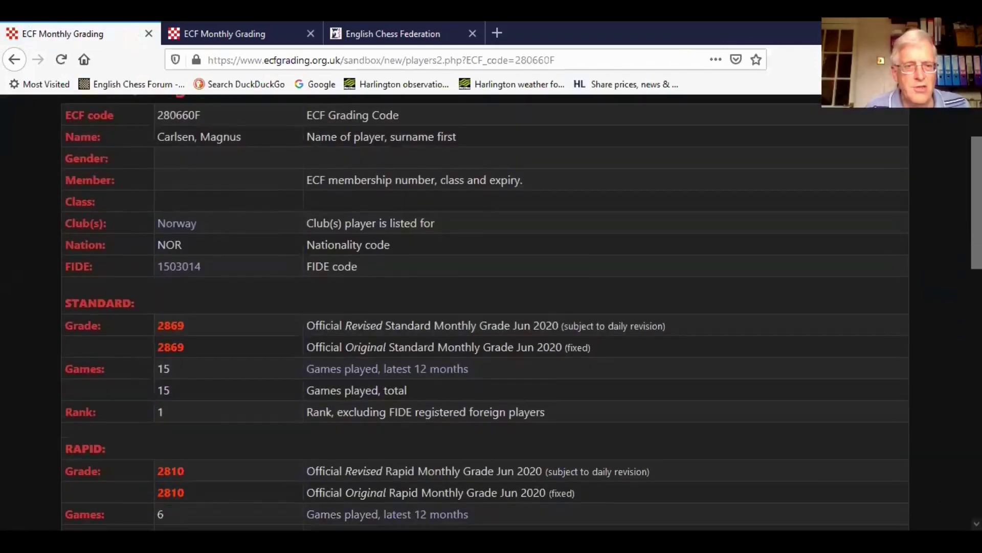
pyautogui.scroll(-2, 491, 312)
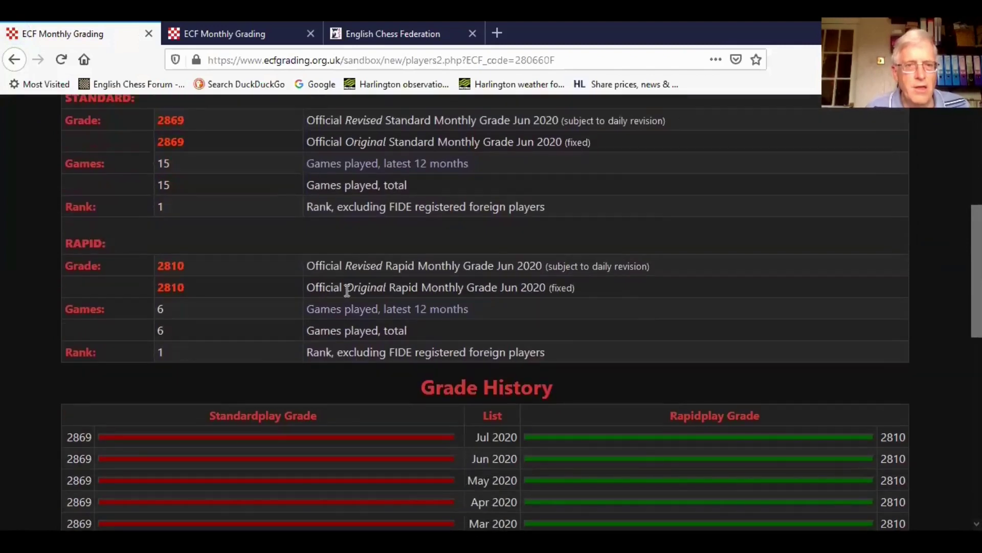
pyautogui.click(323, 311)
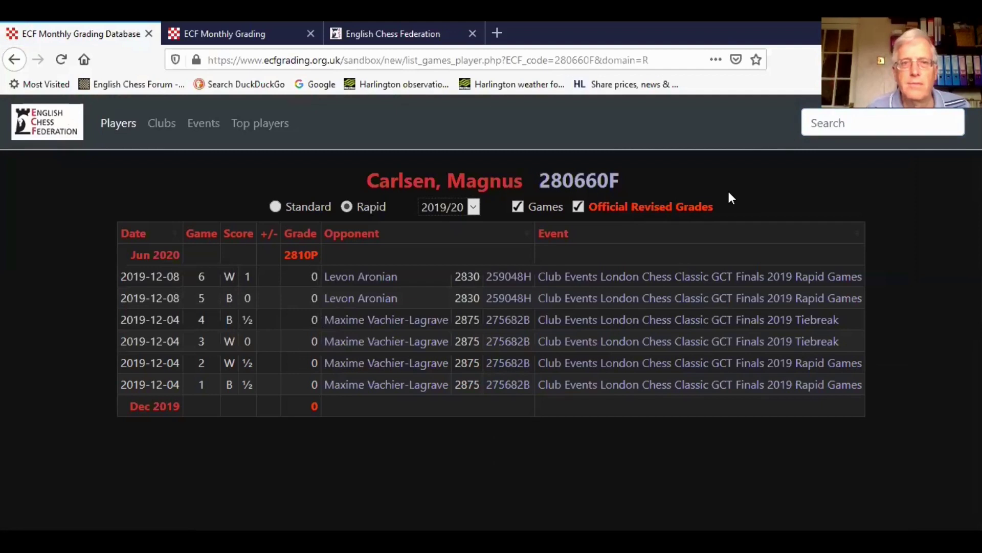
# - Search the players database for the results officer's surname
pyautogui.click(117, 127)
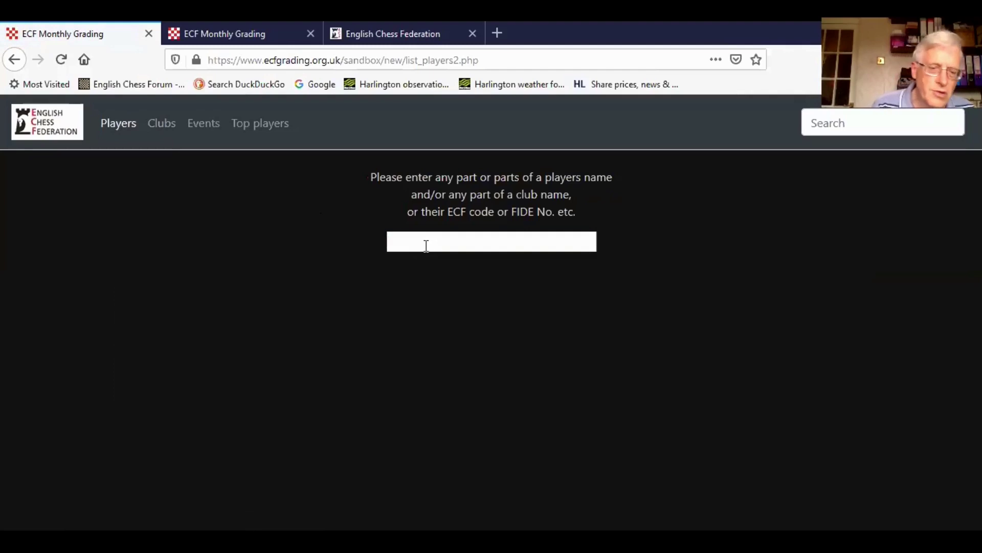
pyautogui.write('valen')
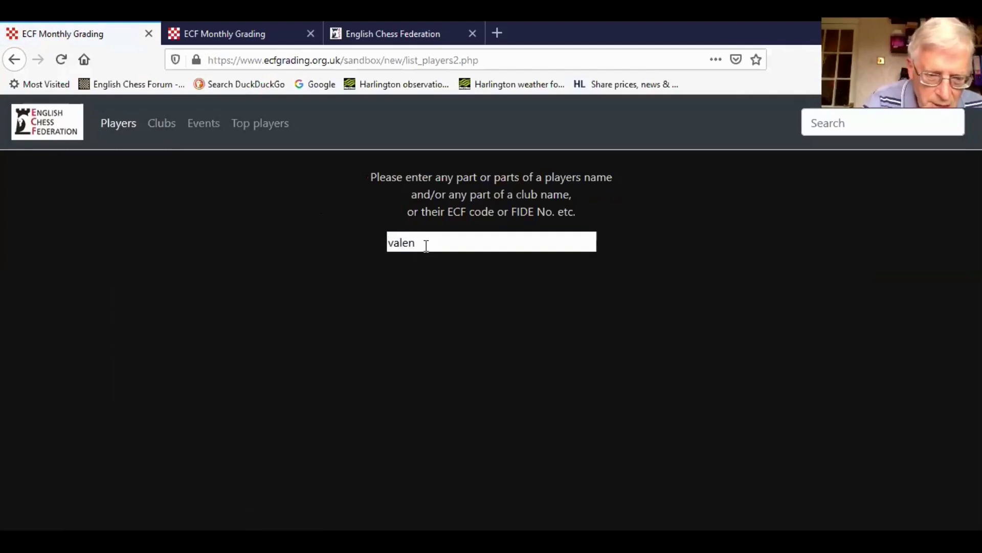
pyautogui.write('tine')
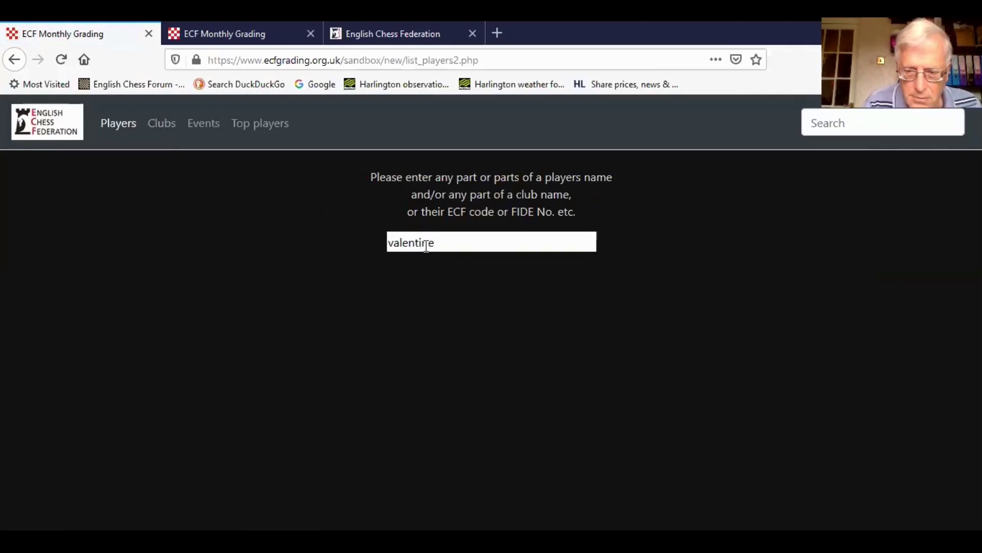
pyautogui.press('Return')
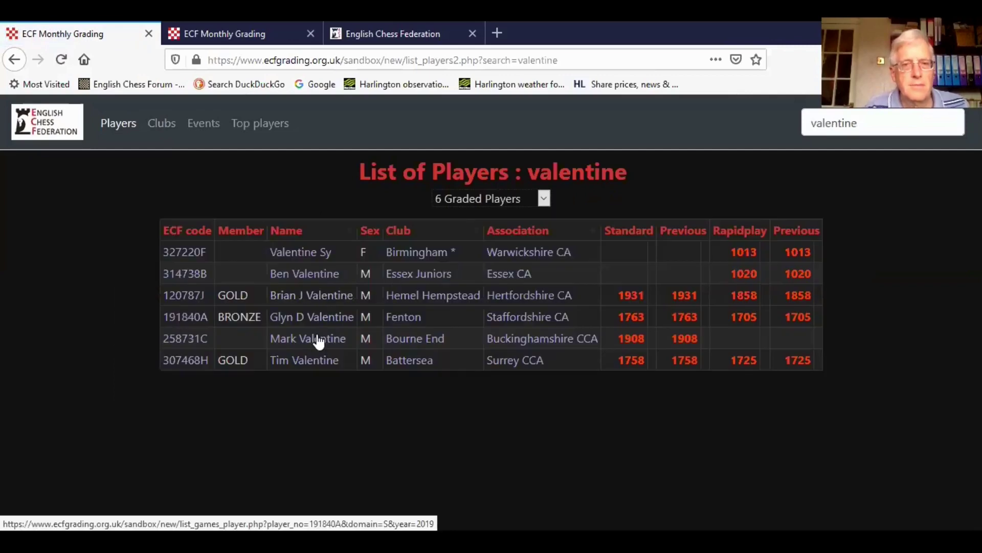
# - Review the Hemel Hempstead GOLD member's player record and view the 2019/20 games, first Rapid and then Standard
pyautogui.click(185, 295)
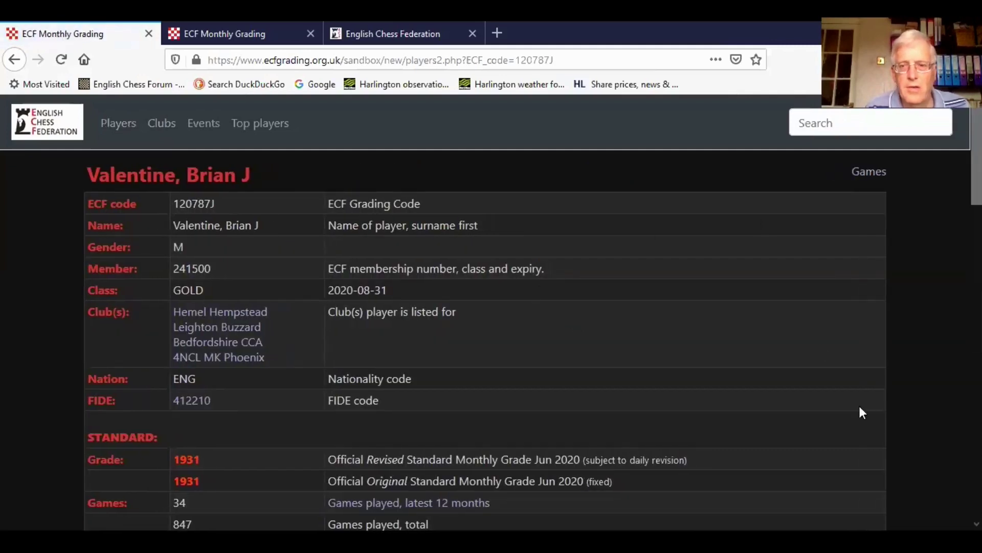
pyautogui.scroll(-7, 491, 307)
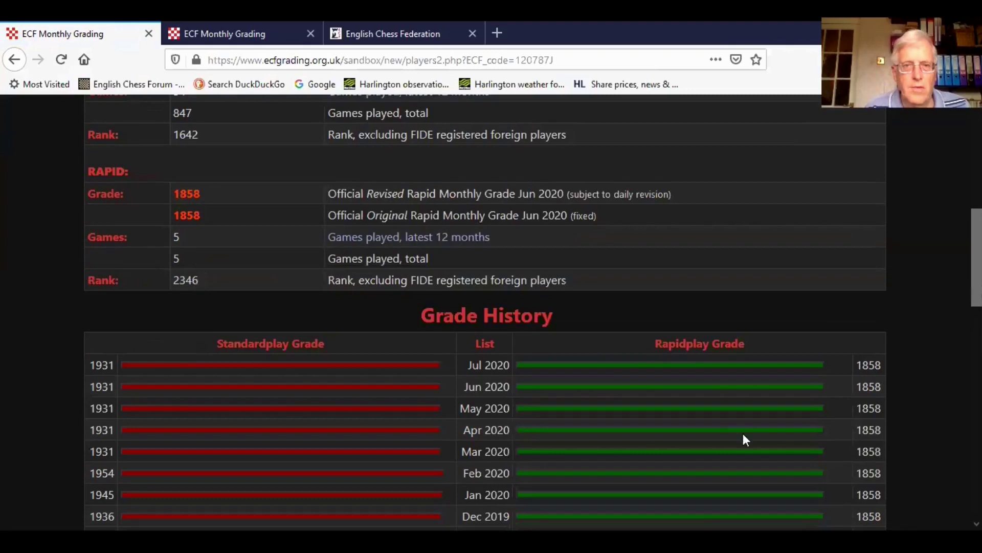
pyautogui.click(390, 238)
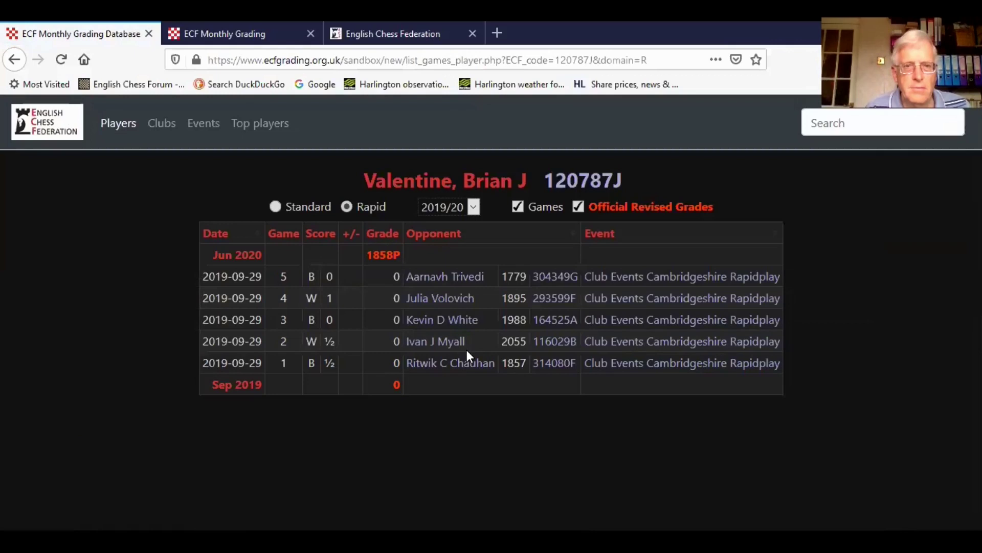
pyautogui.click(275, 206)
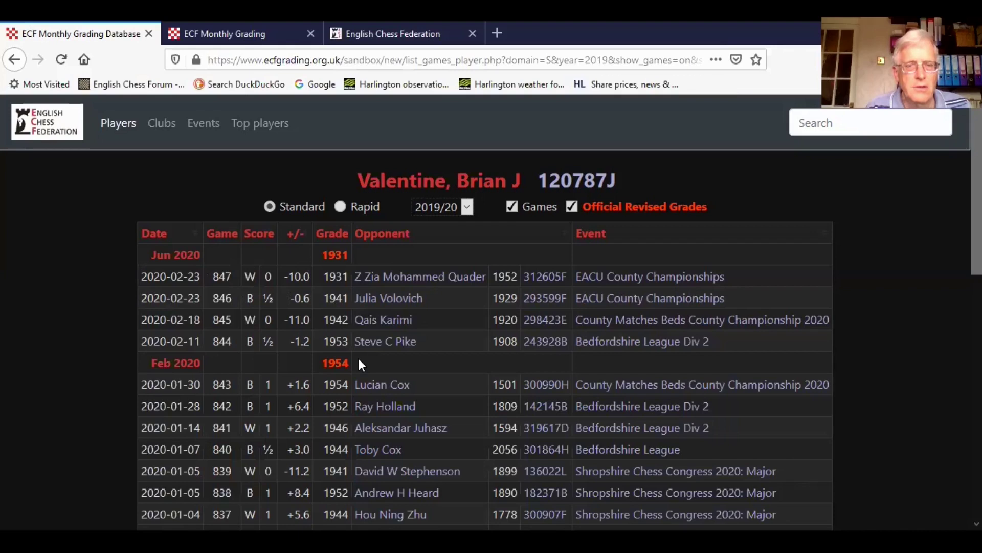
# - Open the Club Events Bedford Internal results through the 11 February 2020 opponent's games and switch the site to its light colour theme
pyautogui.click(384, 343)
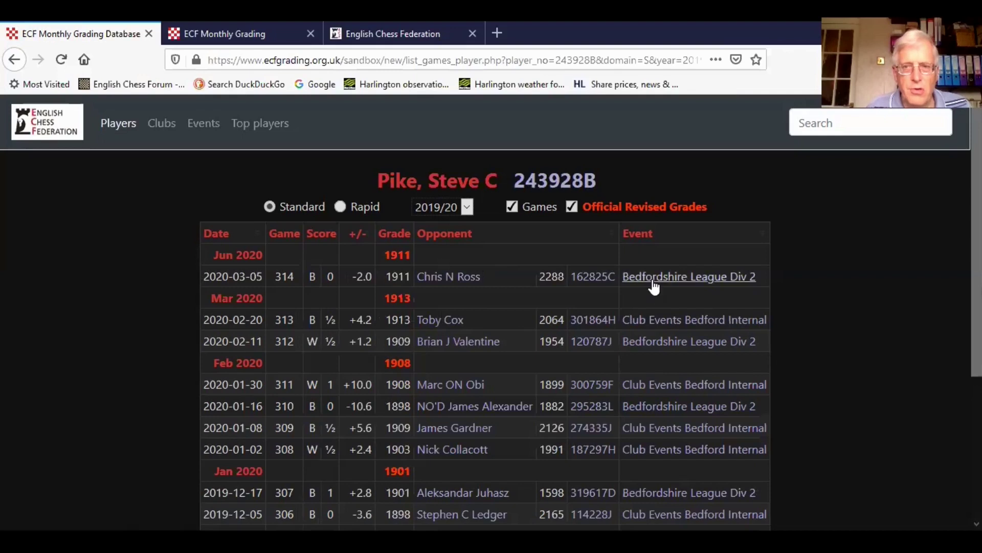
pyautogui.click(664, 322)
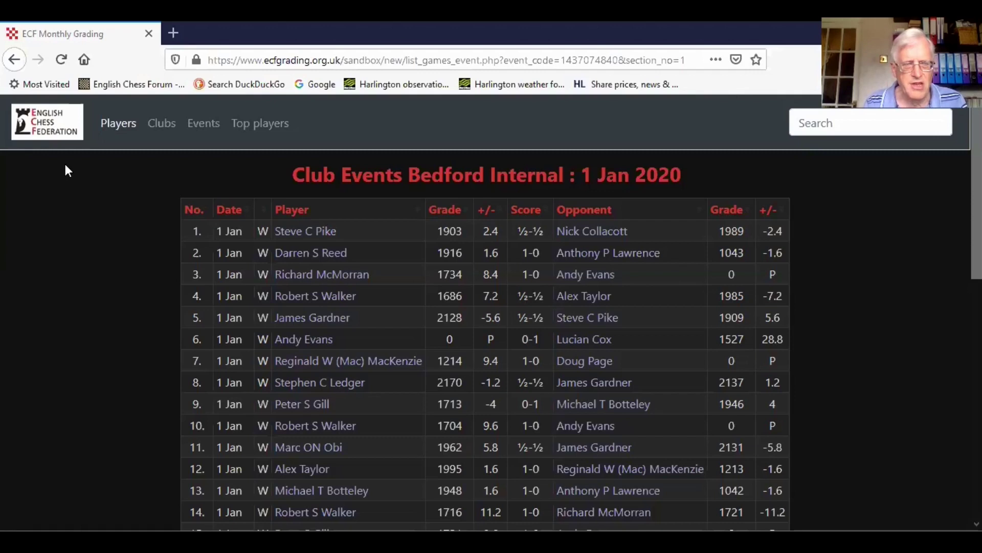
pyautogui.click(49, 125)
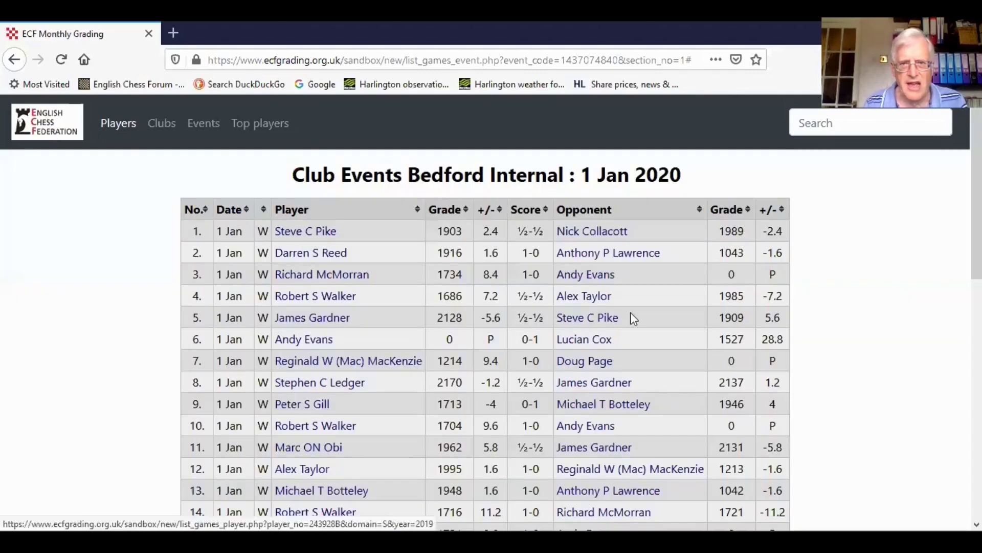